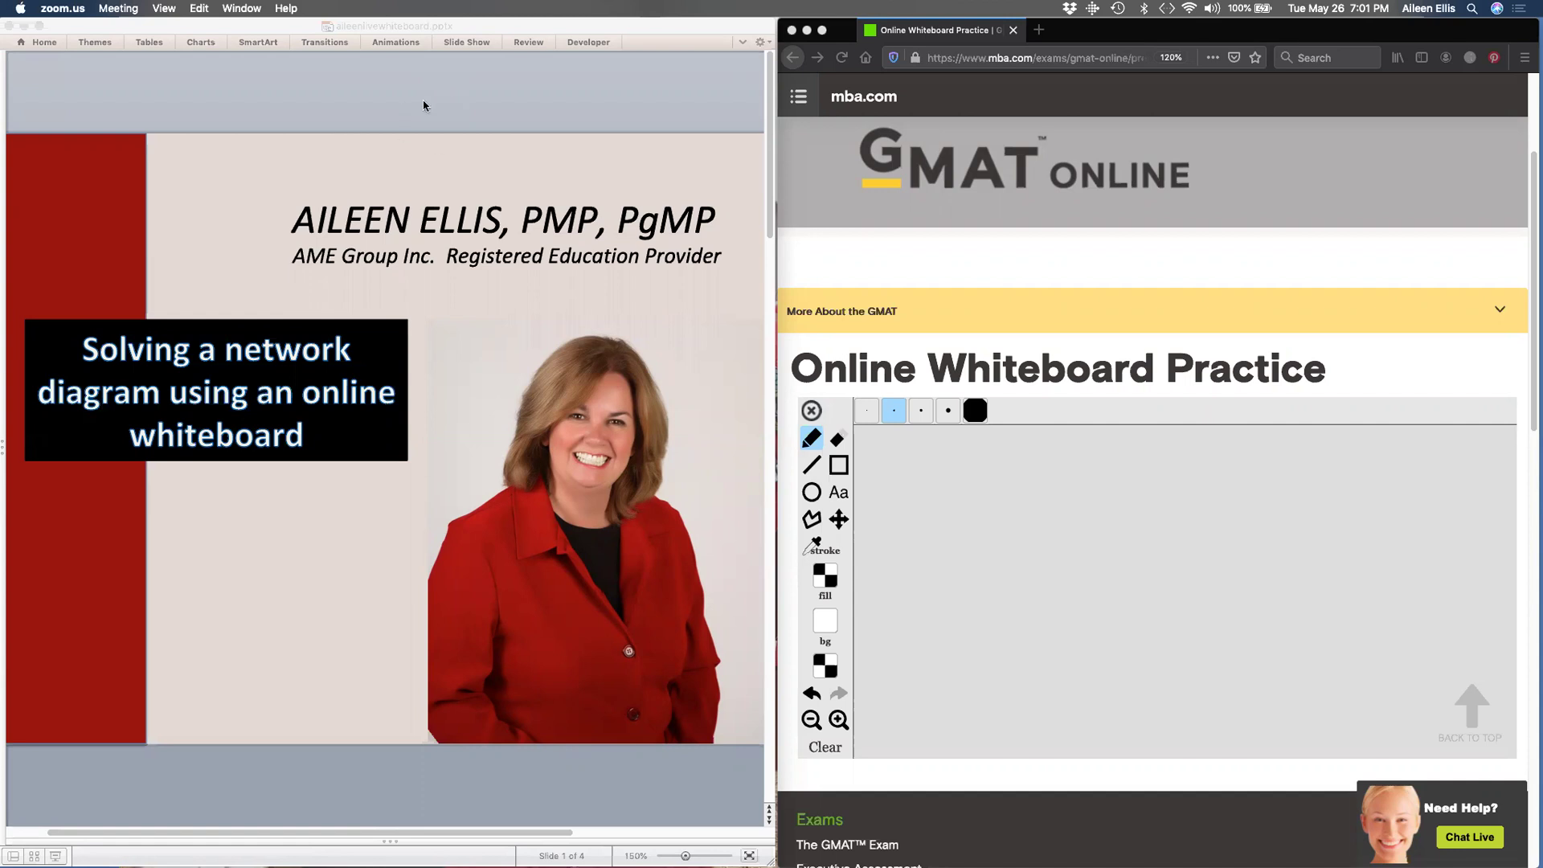
# - Bring the network diagram presentation window to the front in PowerPoint
pyautogui.click(287, 633)
# - Advance to slide 2 with the critical-path question and the activity duration table
pyautogui.press('pagedown')
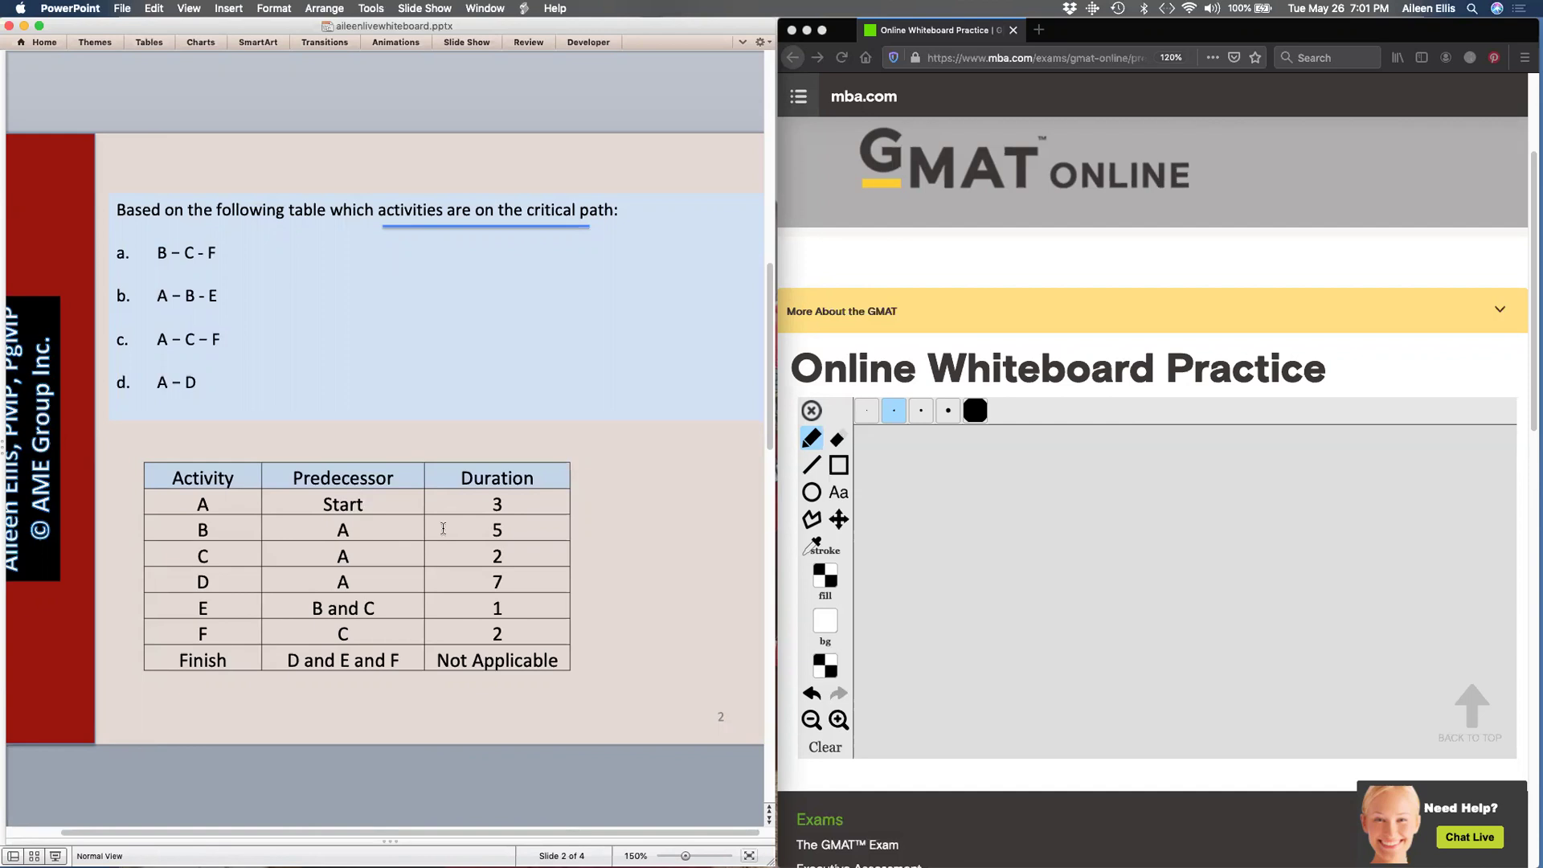
# - Write 'Start' at the left side of the whiteboard canvas
pyautogui.click(837, 495)
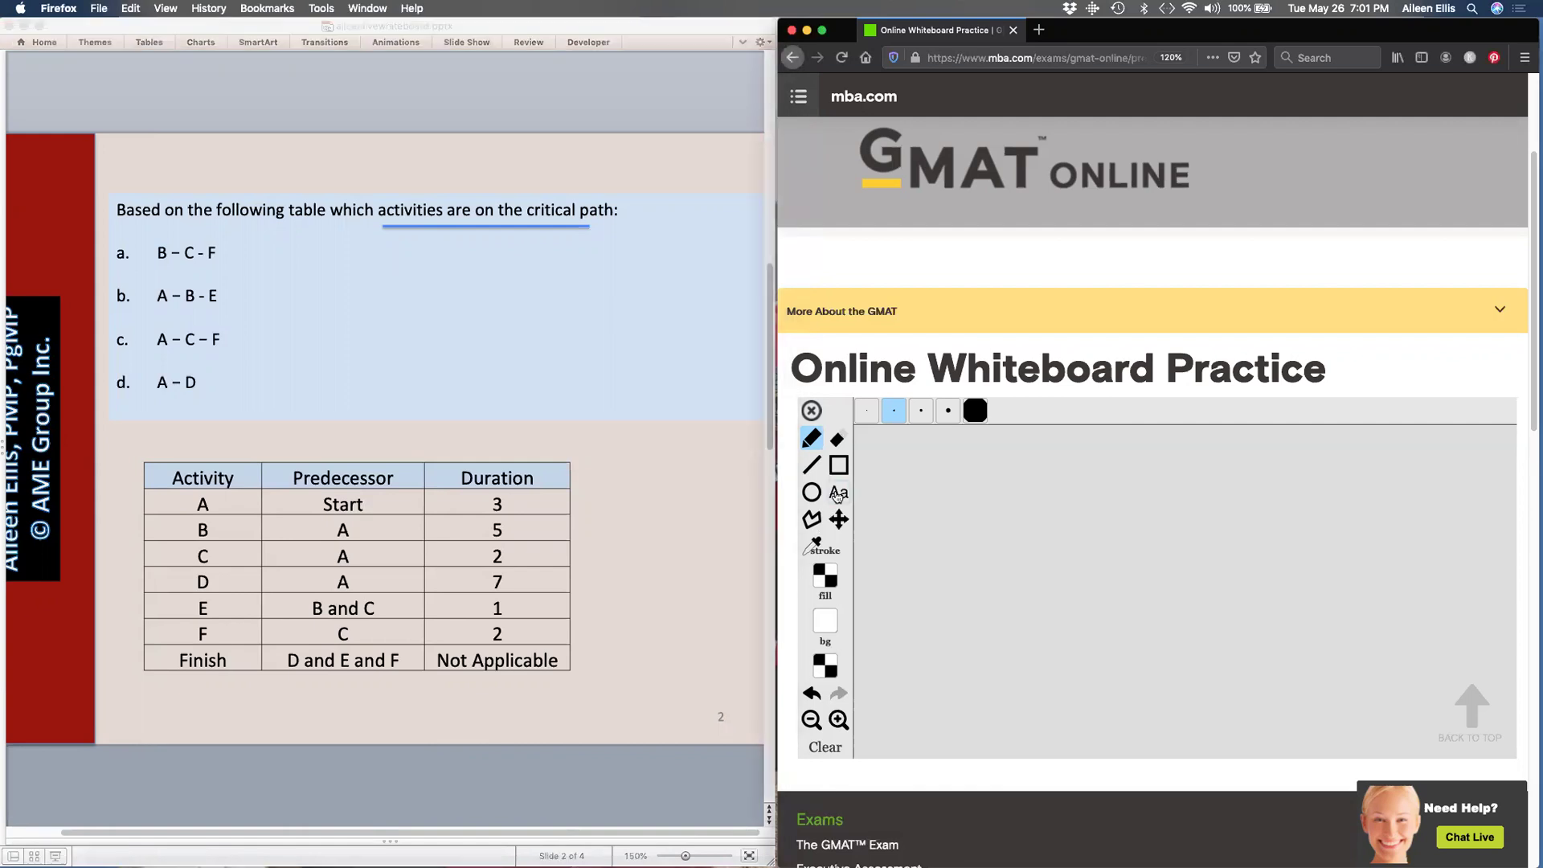
pyautogui.click(837, 495)
pyautogui.click(882, 555)
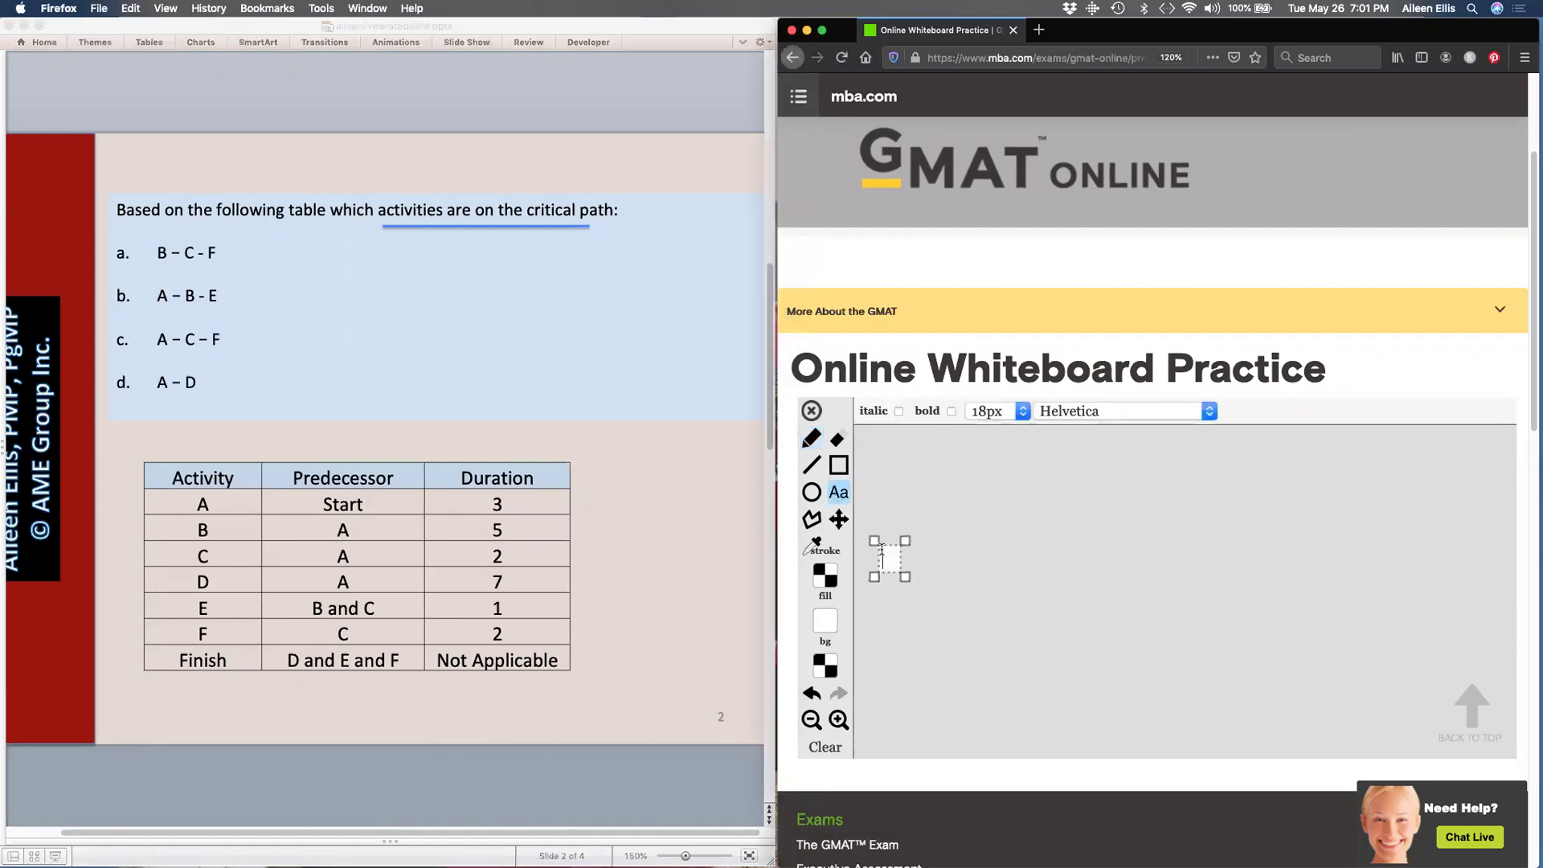
pyautogui.write('Start')
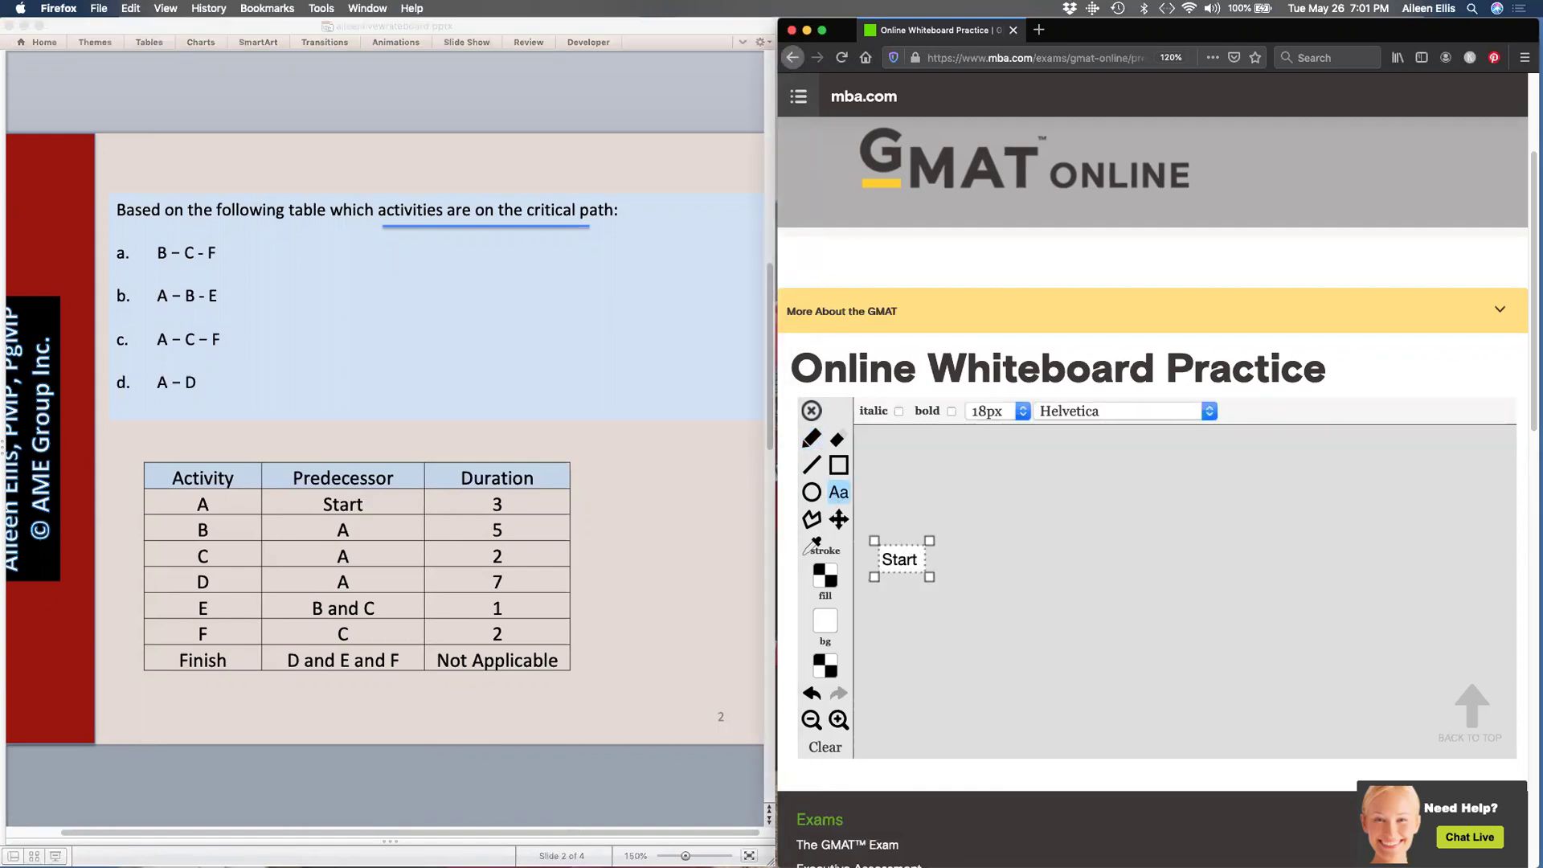
# - Draw a line rightward from Start and label its end A3
pyautogui.click(812, 465)
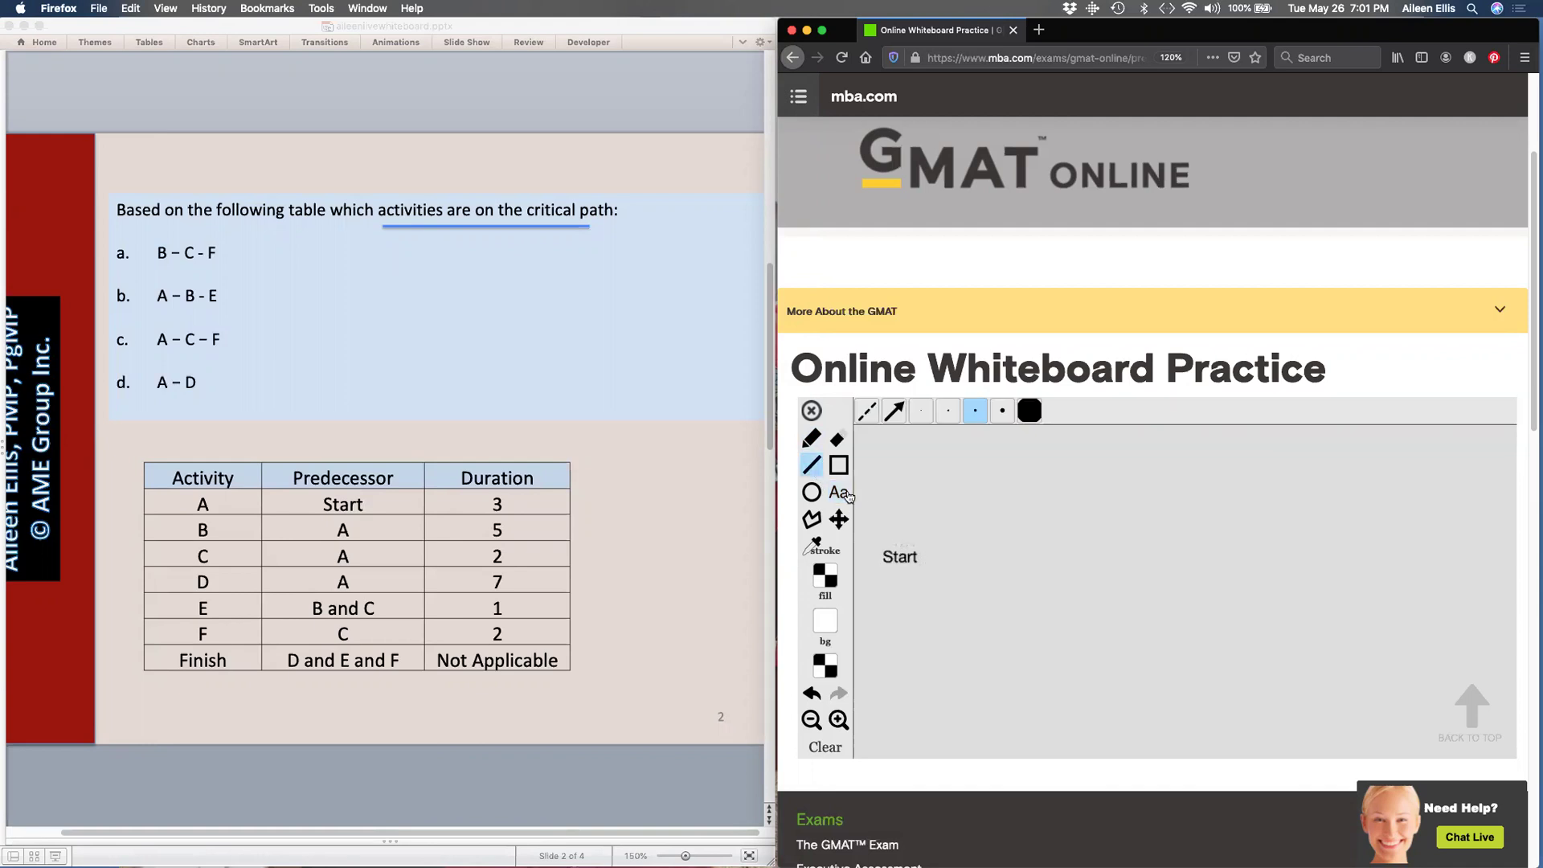
pyautogui.moveTo(921, 556); pyautogui.dragTo(969, 557)
pyautogui.click(838, 493)
pyautogui.click(973, 543)
pyautogui.write('A')
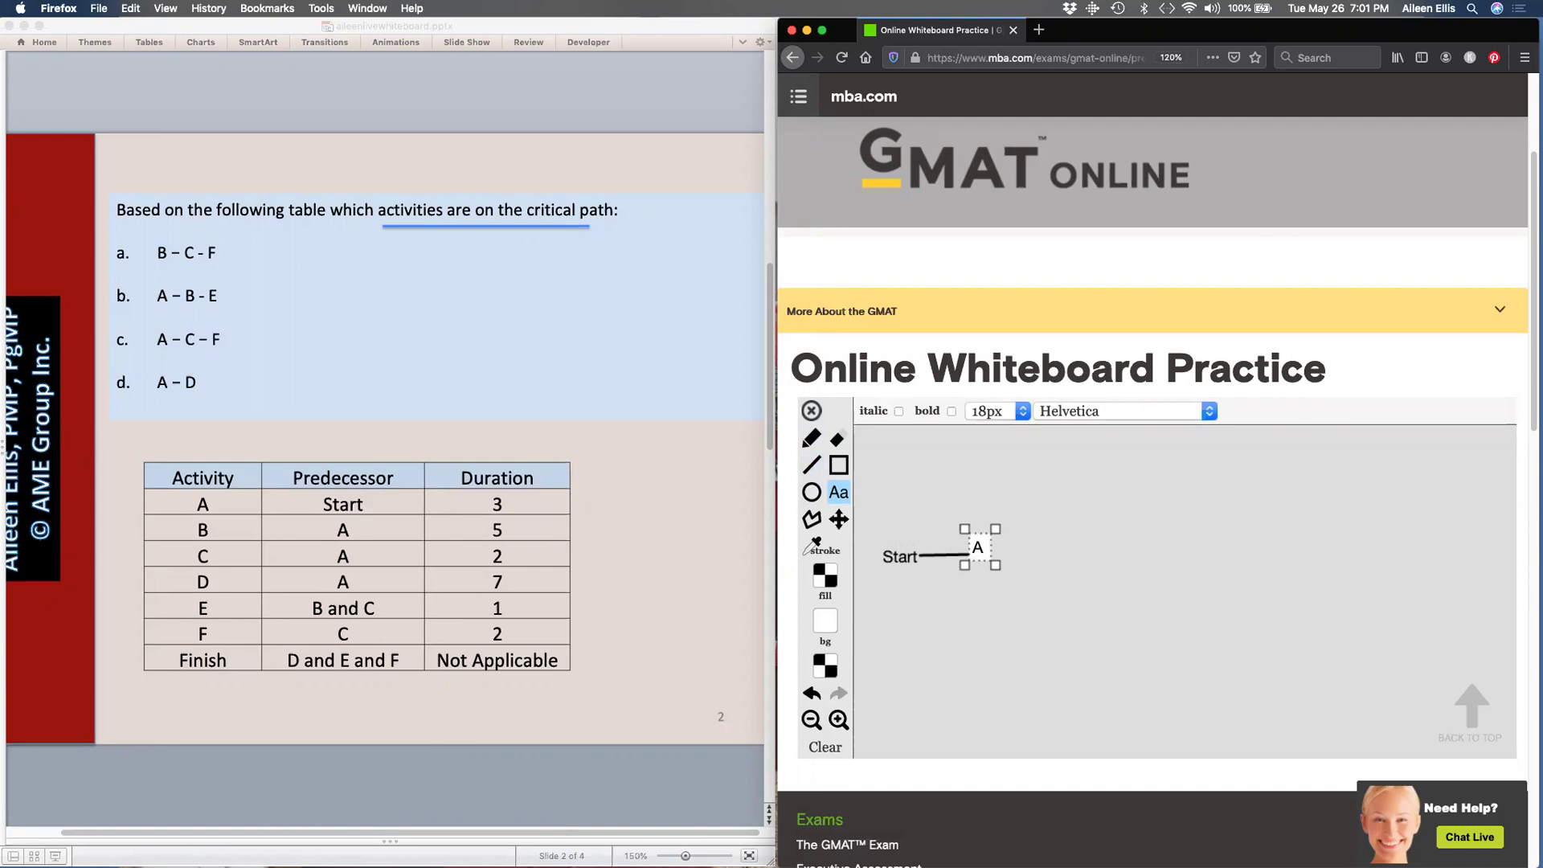
pyautogui.write('3')
# - Draw branch lines from A3 to the upper right and lower right
pyautogui.click(812, 464)
pyautogui.moveTo(996, 531); pyautogui.dragTo(1055, 481)
pyautogui.moveTo(1002, 541)
pyautogui.mouseDown()
pyautogui.moveTo(1073, 538)
pyautogui.moveTo(1064, 602)
pyautogui.mouseUp()
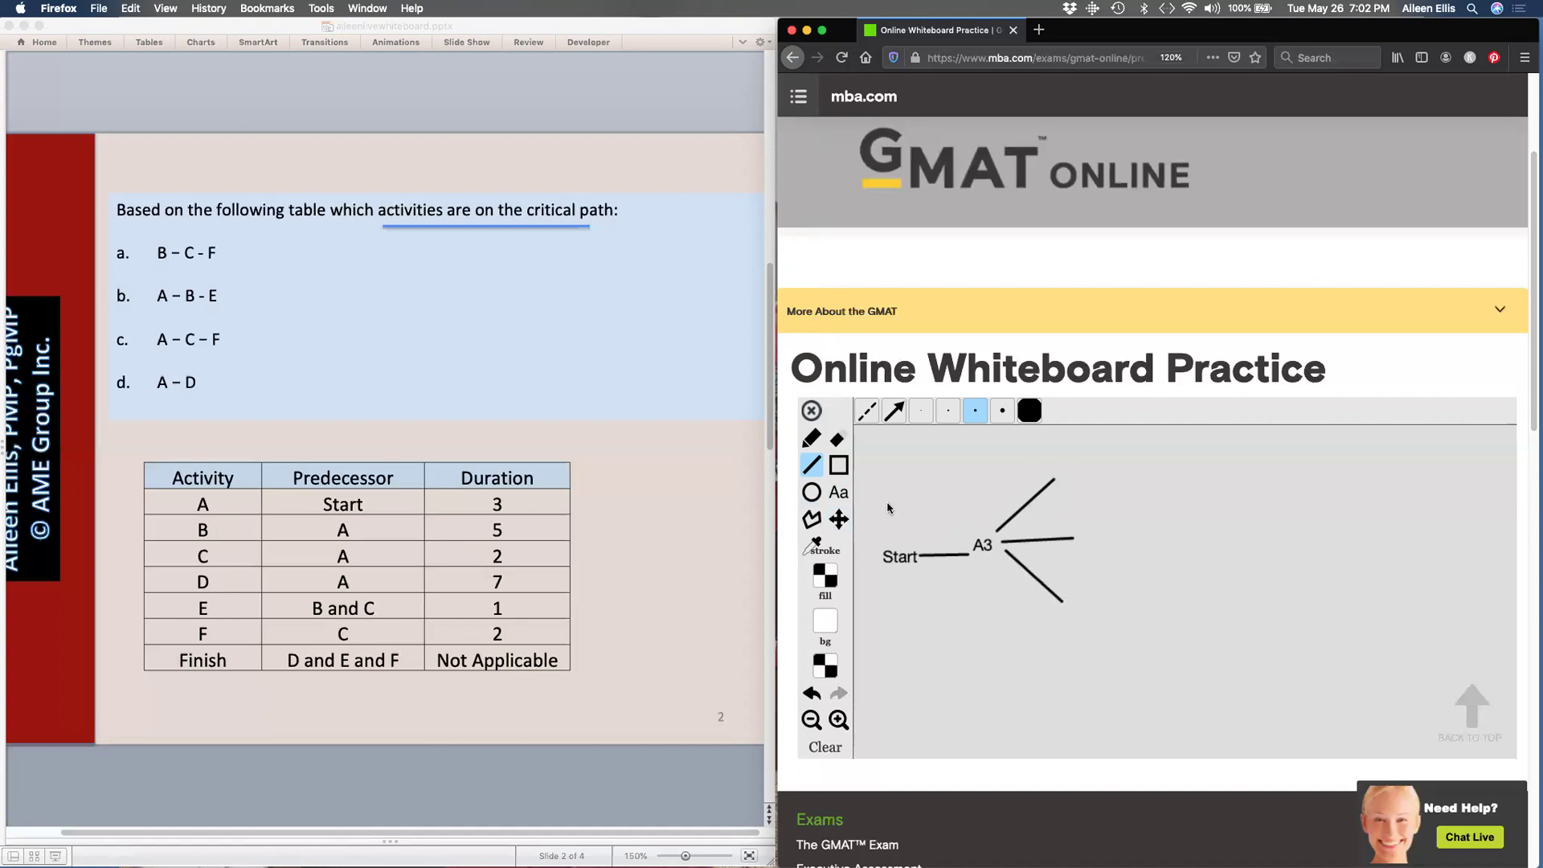
# - Label the upper, middle and lower branch ends B5, C2 and D7
pyautogui.click(839, 493)
pyautogui.click(1068, 468)
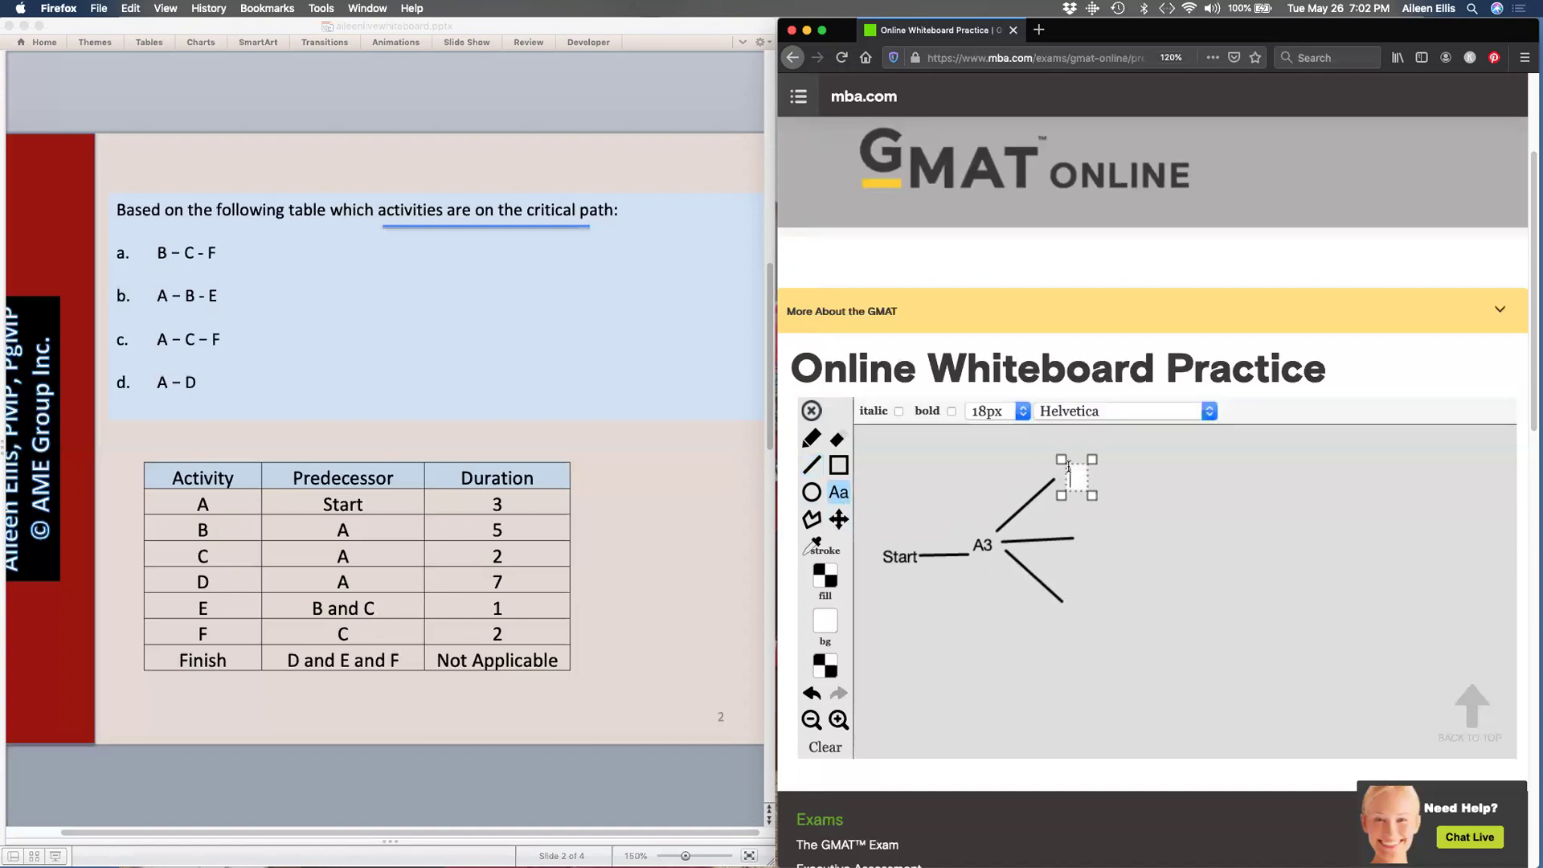
pyautogui.write('B5')
pyautogui.click(1084, 542)
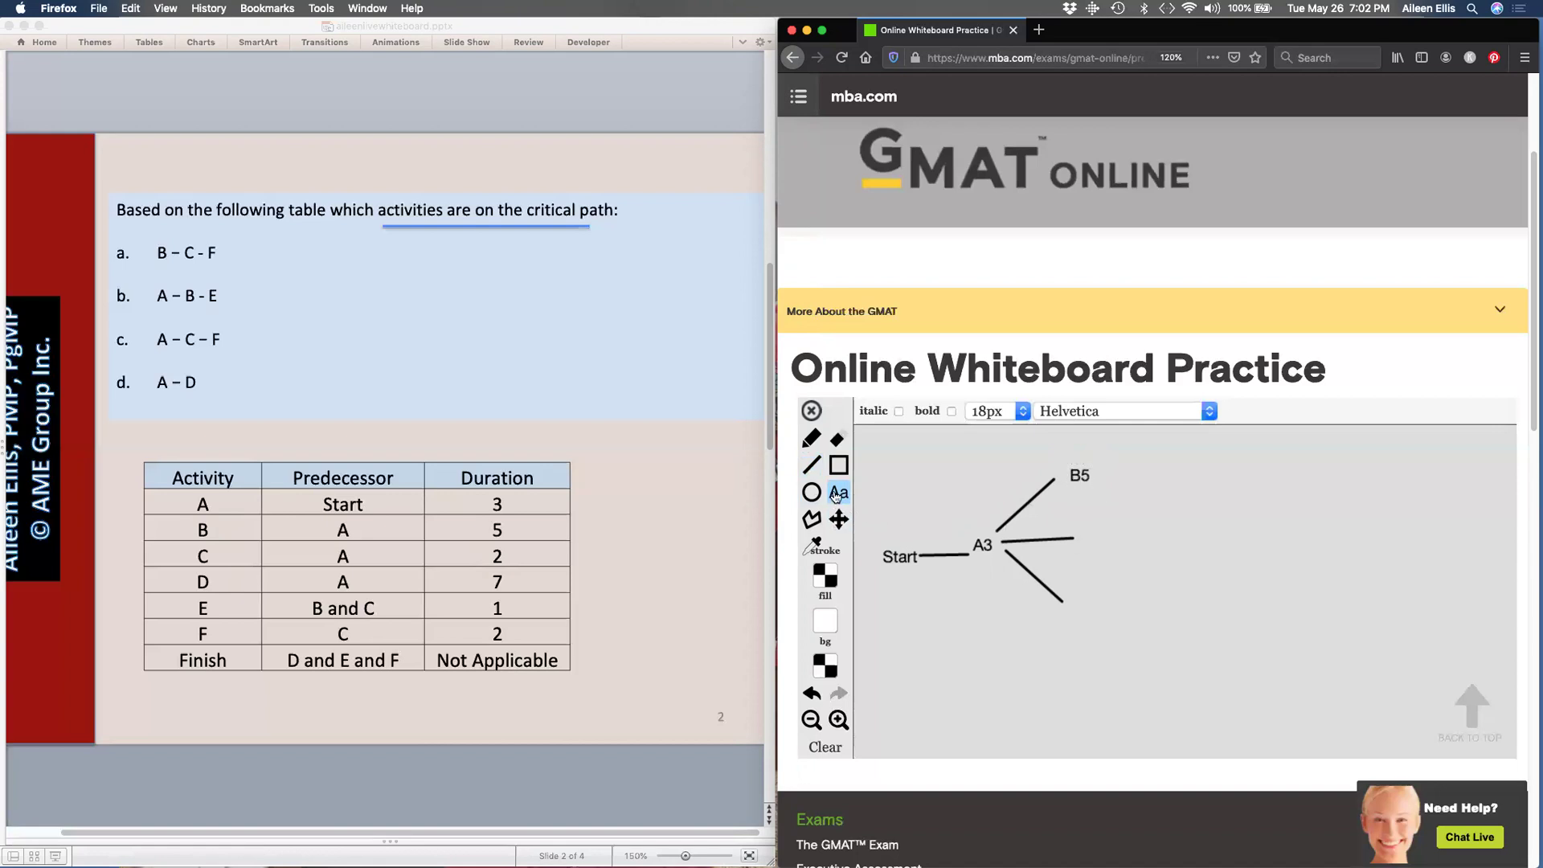
pyautogui.click(1089, 540)
pyautogui.write('C')
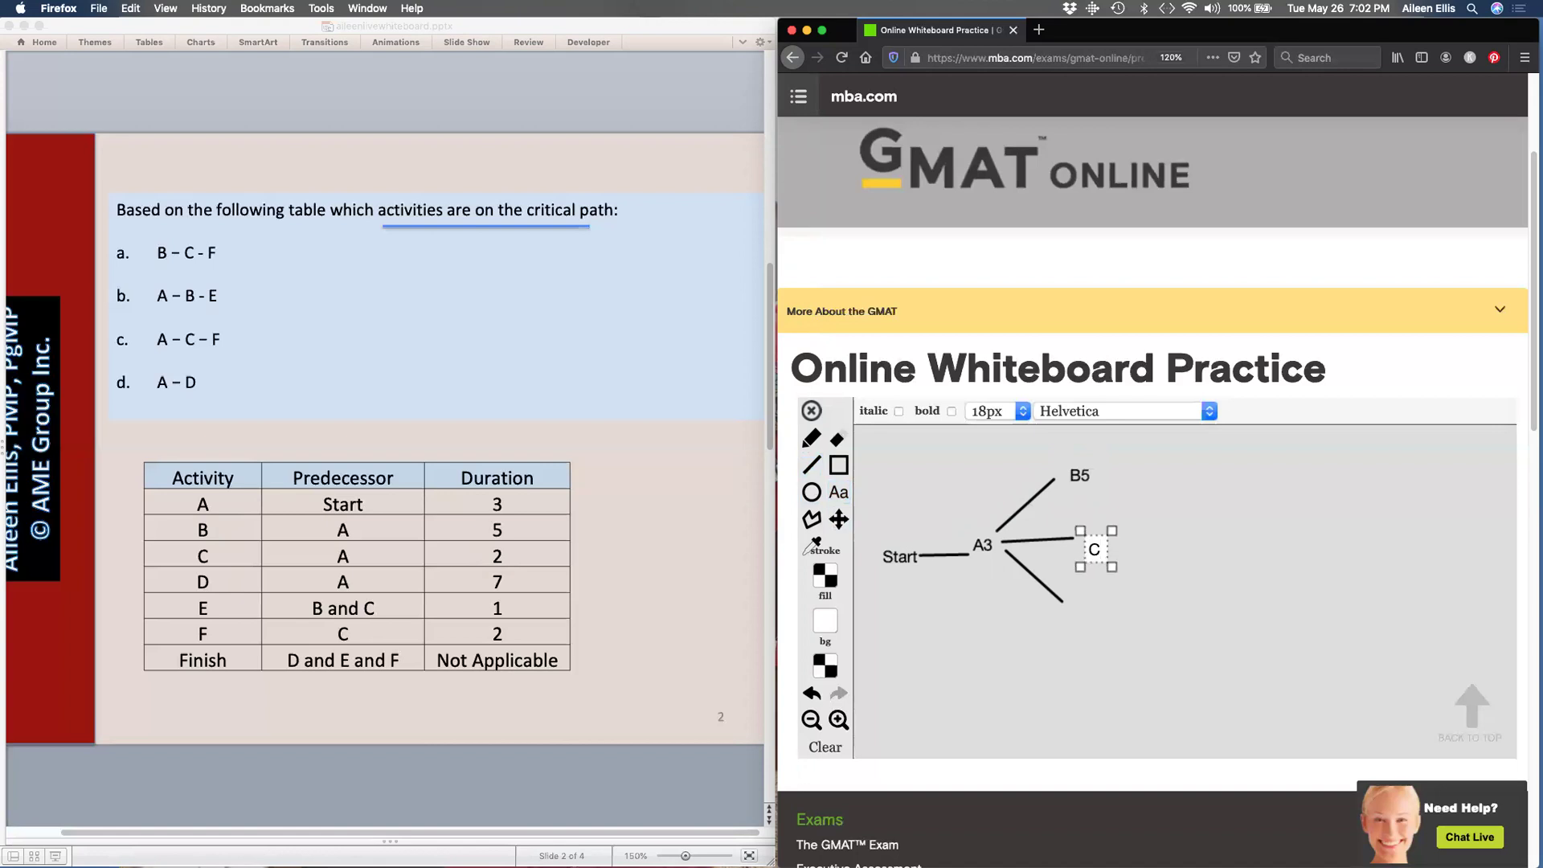
pyautogui.write('2')
pyautogui.click(1073, 610)
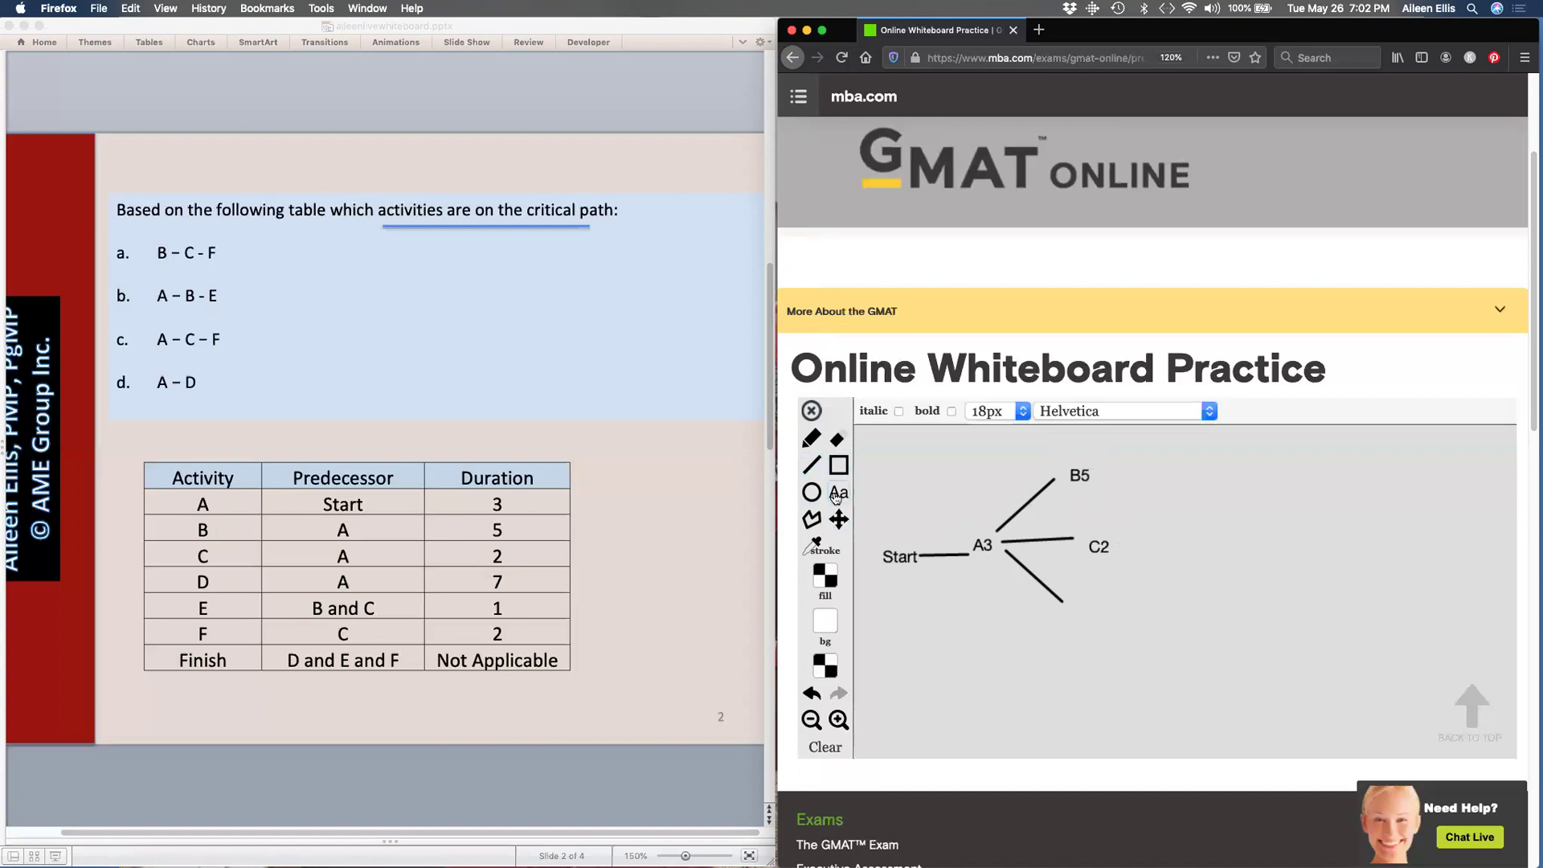
pyautogui.click(1072, 599)
pyautogui.write('D7')
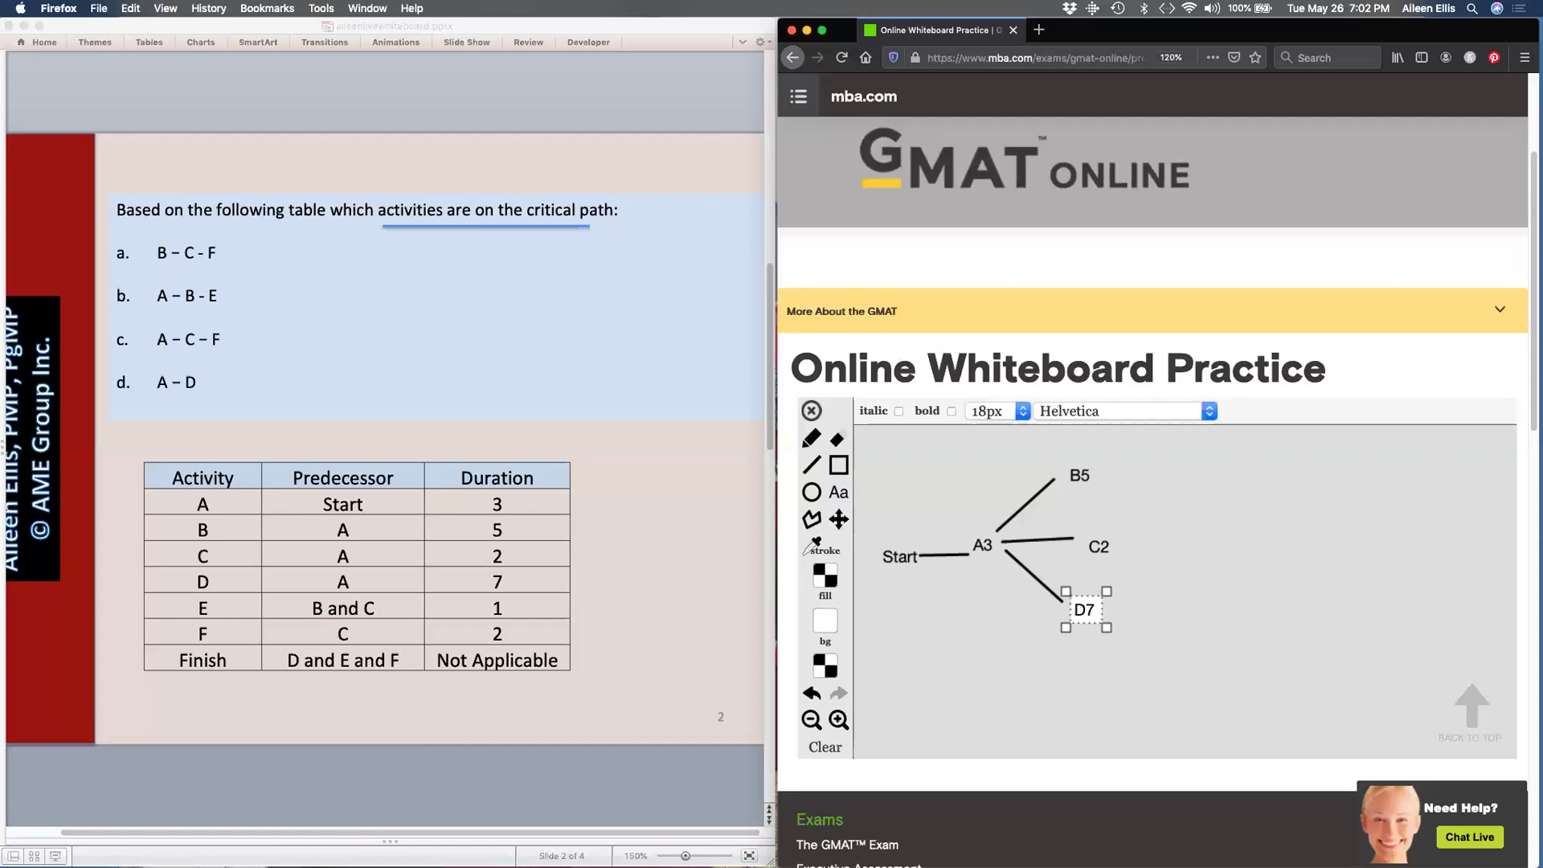
pyautogui.click(1140, 599)
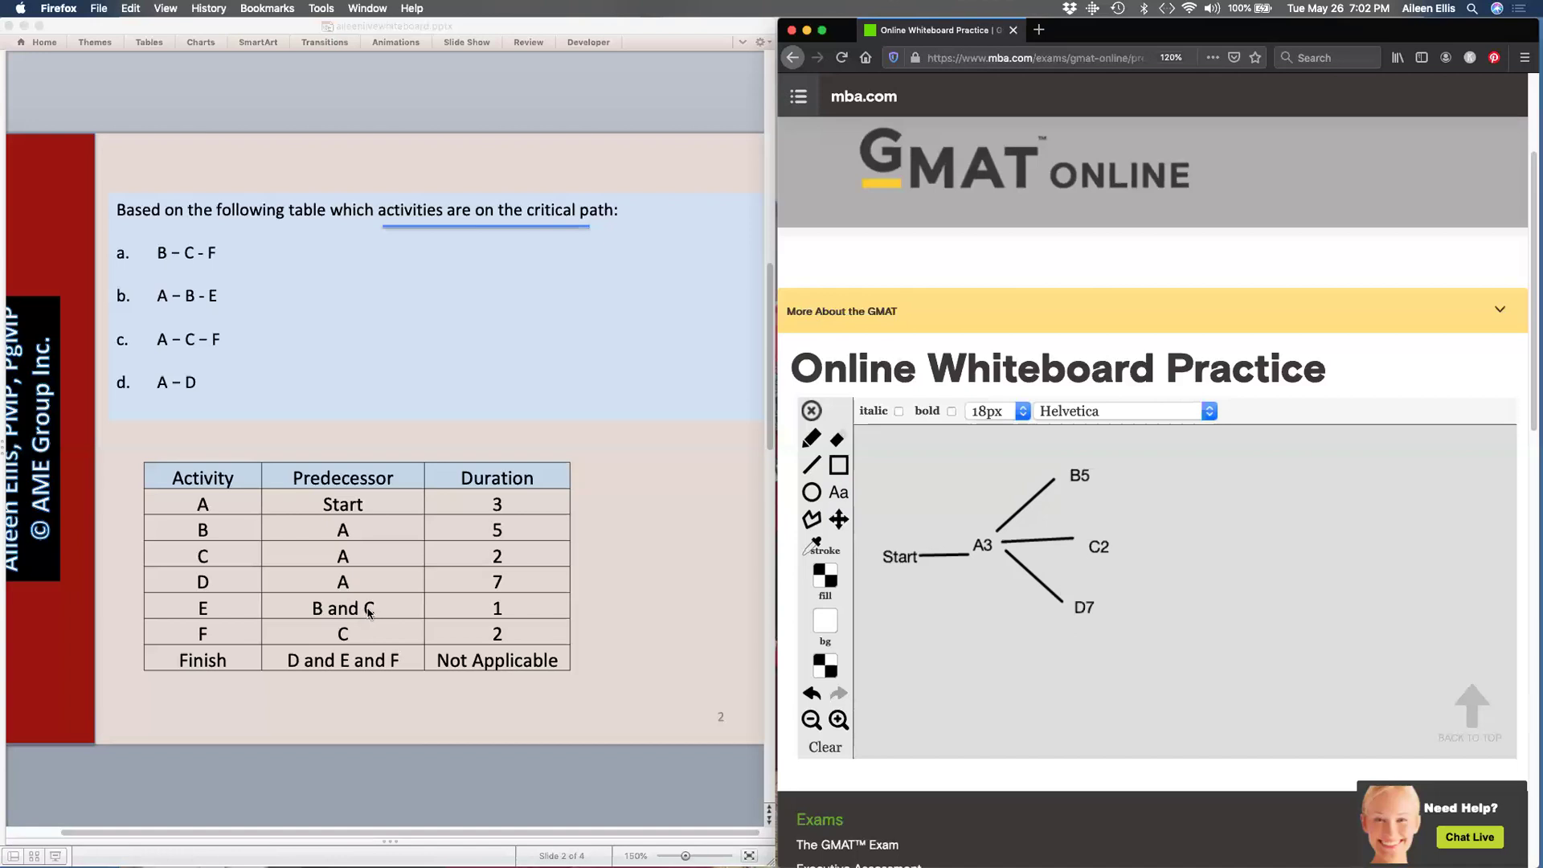
# - Draw lines from B5 and C2 meeting at a new node labelled E1
pyautogui.click(812, 491)
pyautogui.click(812, 466)
pyautogui.moveTo(1102, 470); pyautogui.dragTo(1211, 492)
pyautogui.moveTo(1126, 543); pyautogui.dragTo(1214, 504)
pyautogui.click(838, 494)
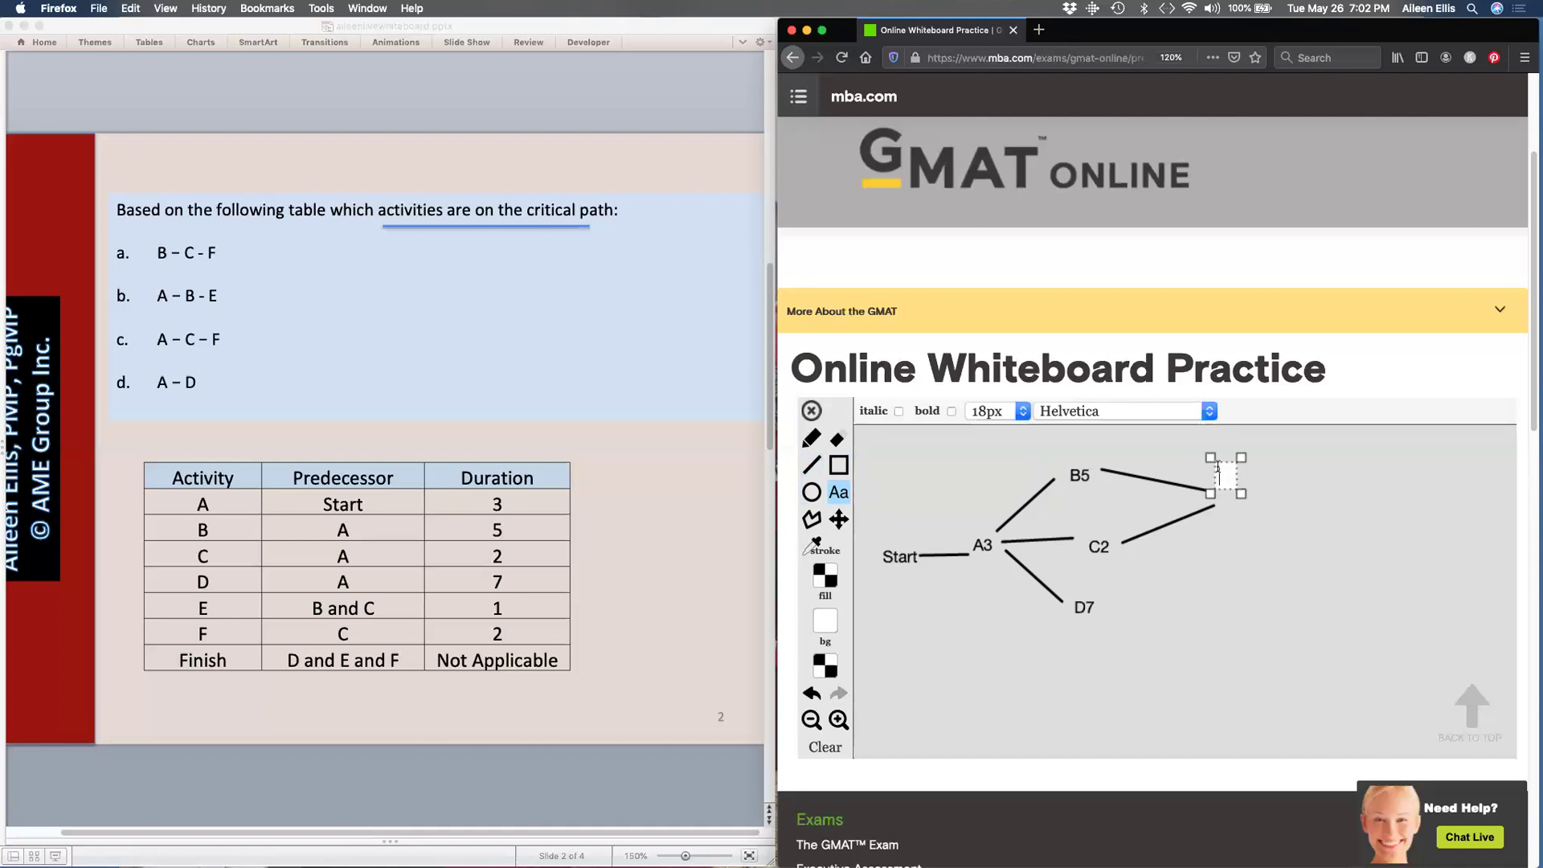
pyautogui.write('E1')
pyautogui.click(1155, 566)
# - Draw a line from C2 down to the right and label it F2
pyautogui.click(813, 469)
pyautogui.moveTo(1119, 550); pyautogui.dragTo(1215, 584)
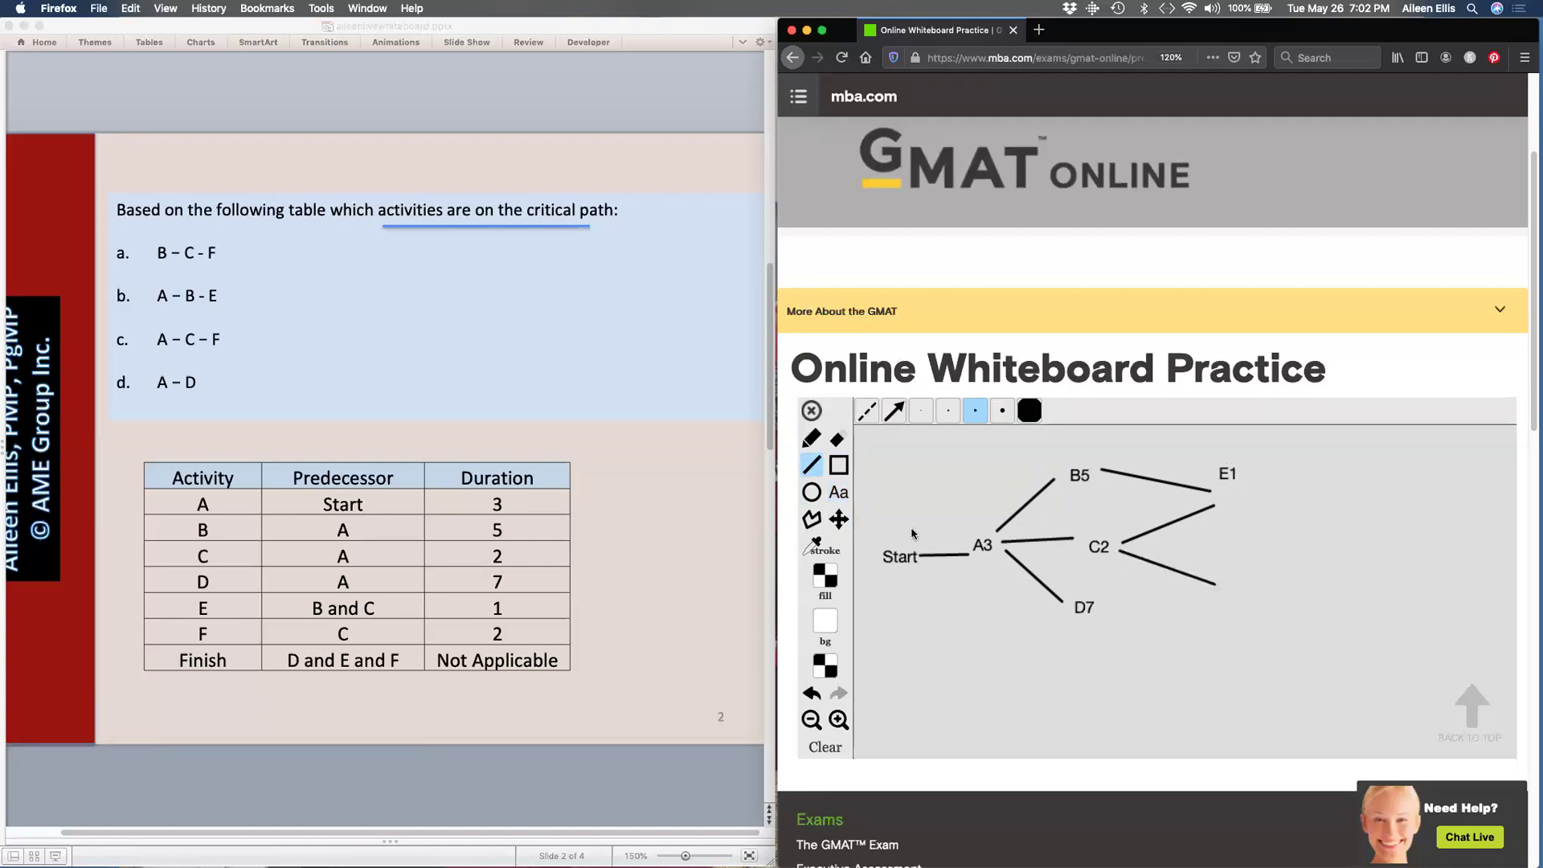
pyautogui.click(839, 492)
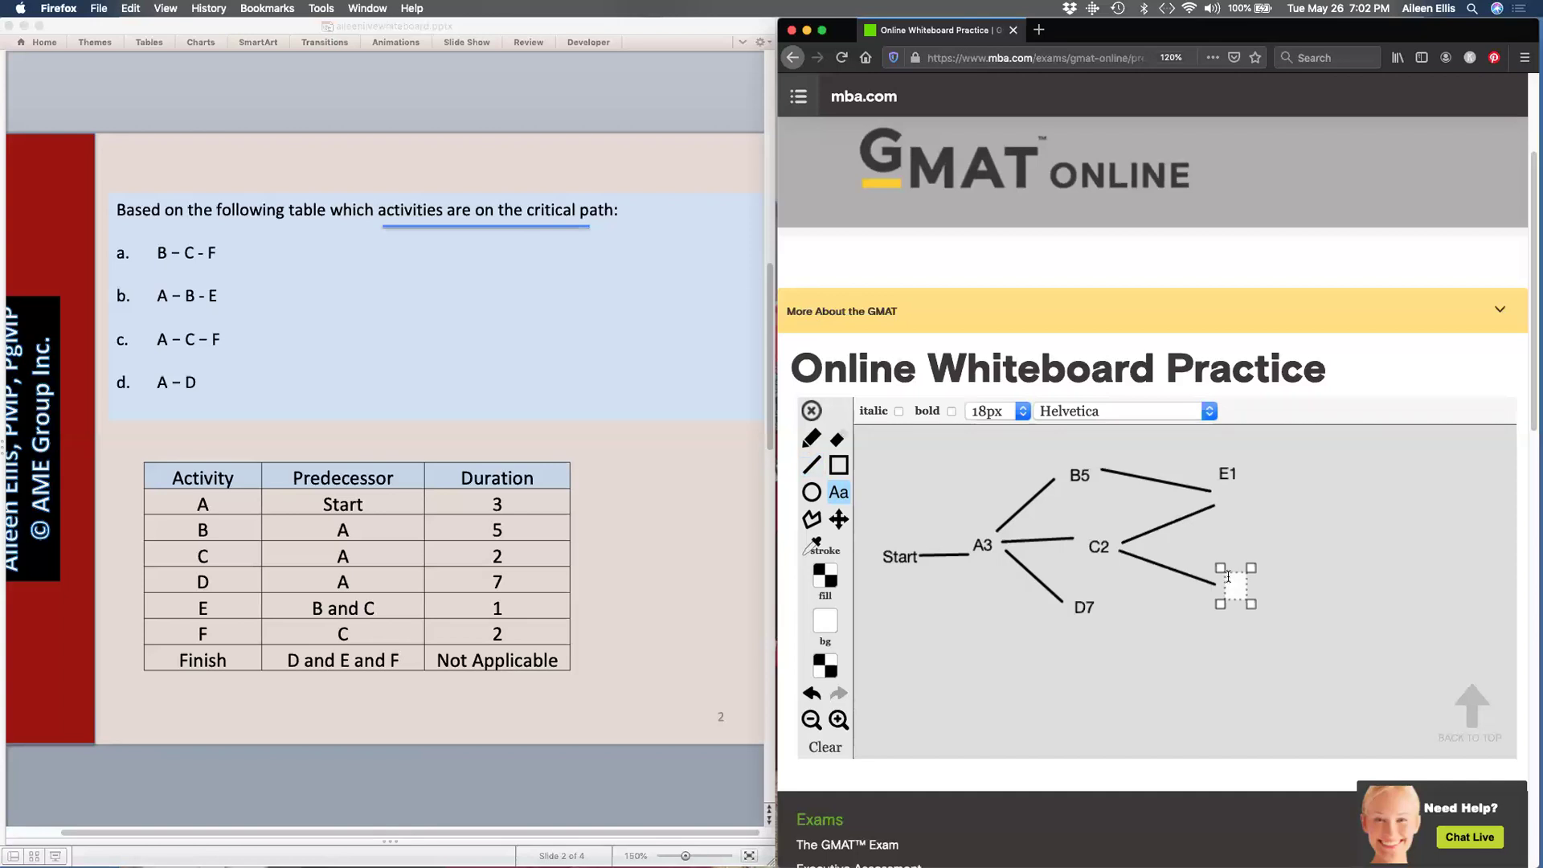
pyautogui.write('F2')
pyautogui.click(1302, 567)
# - Add a 'Finish' label to the right of the diagram
pyautogui.click(838, 494)
pyautogui.click(1404, 546)
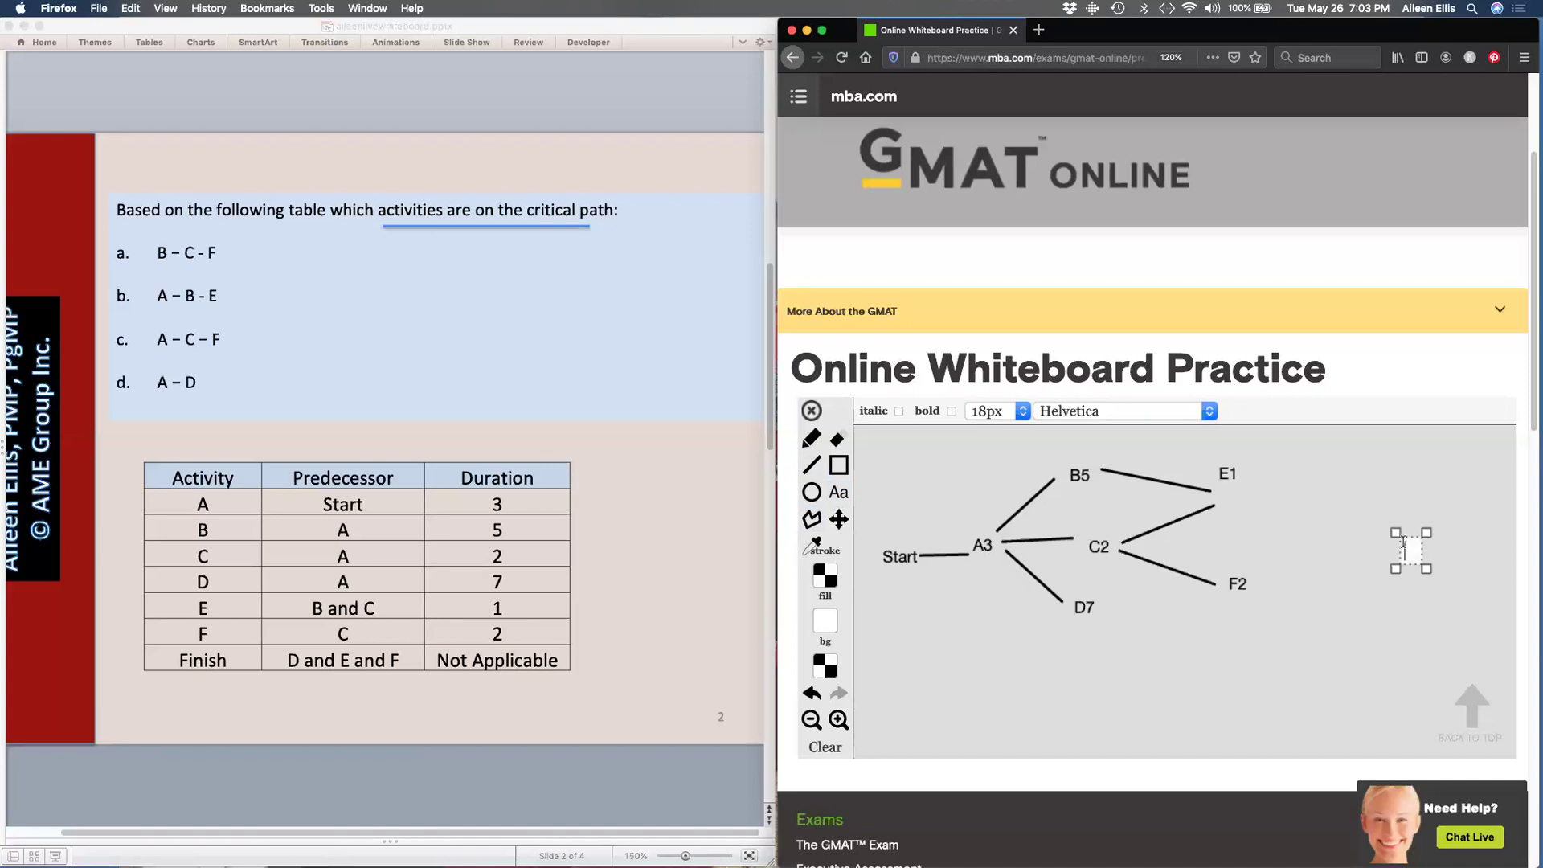
pyautogui.write('Finish')
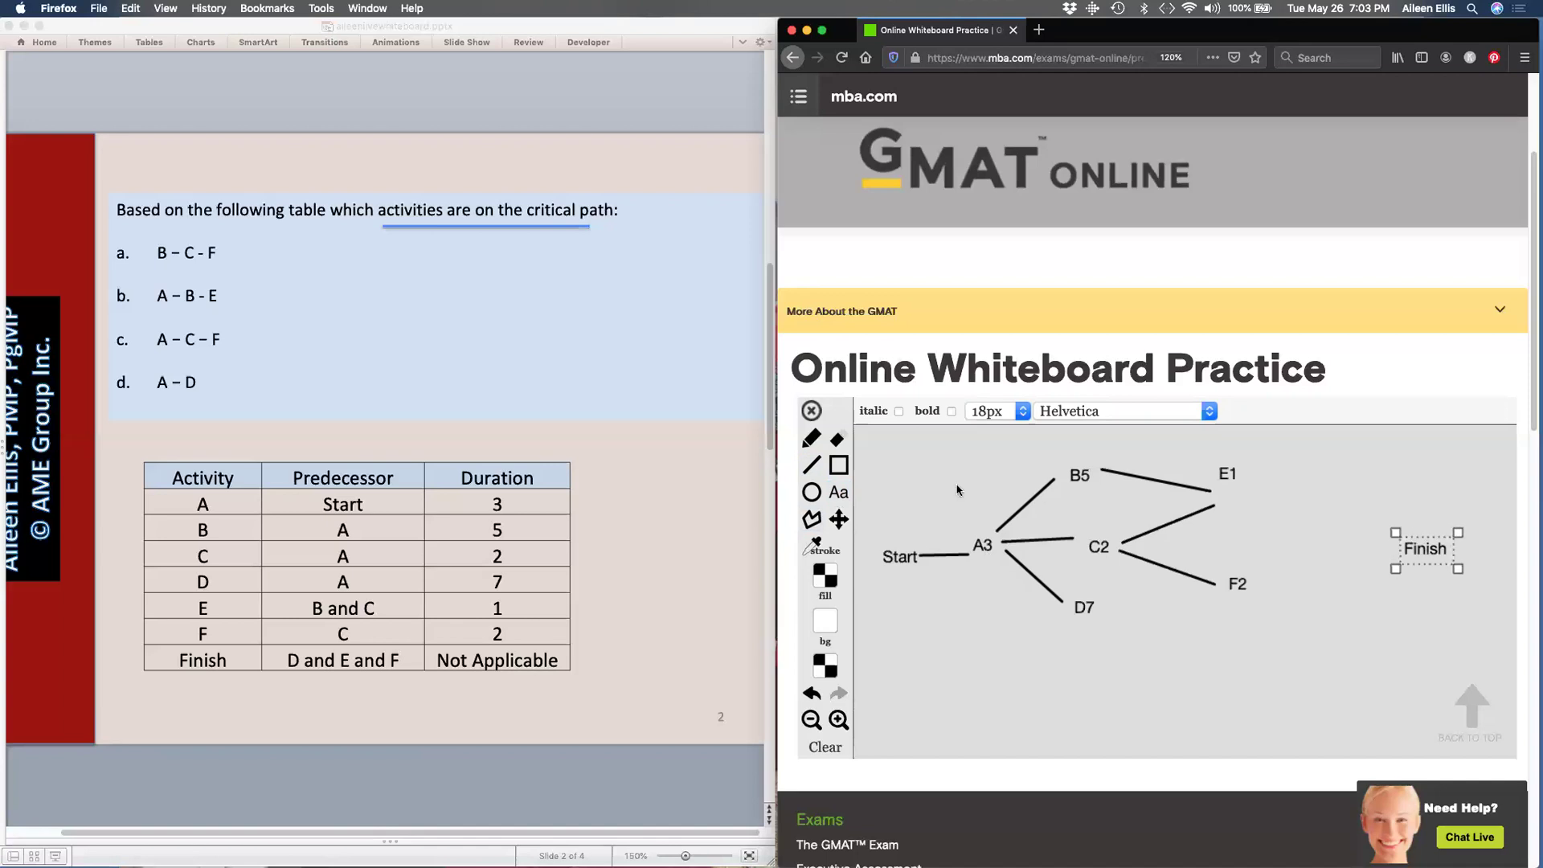
# - Draw freehand lines joining E1, F2 and D7 to Finish
pyautogui.click(812, 439)
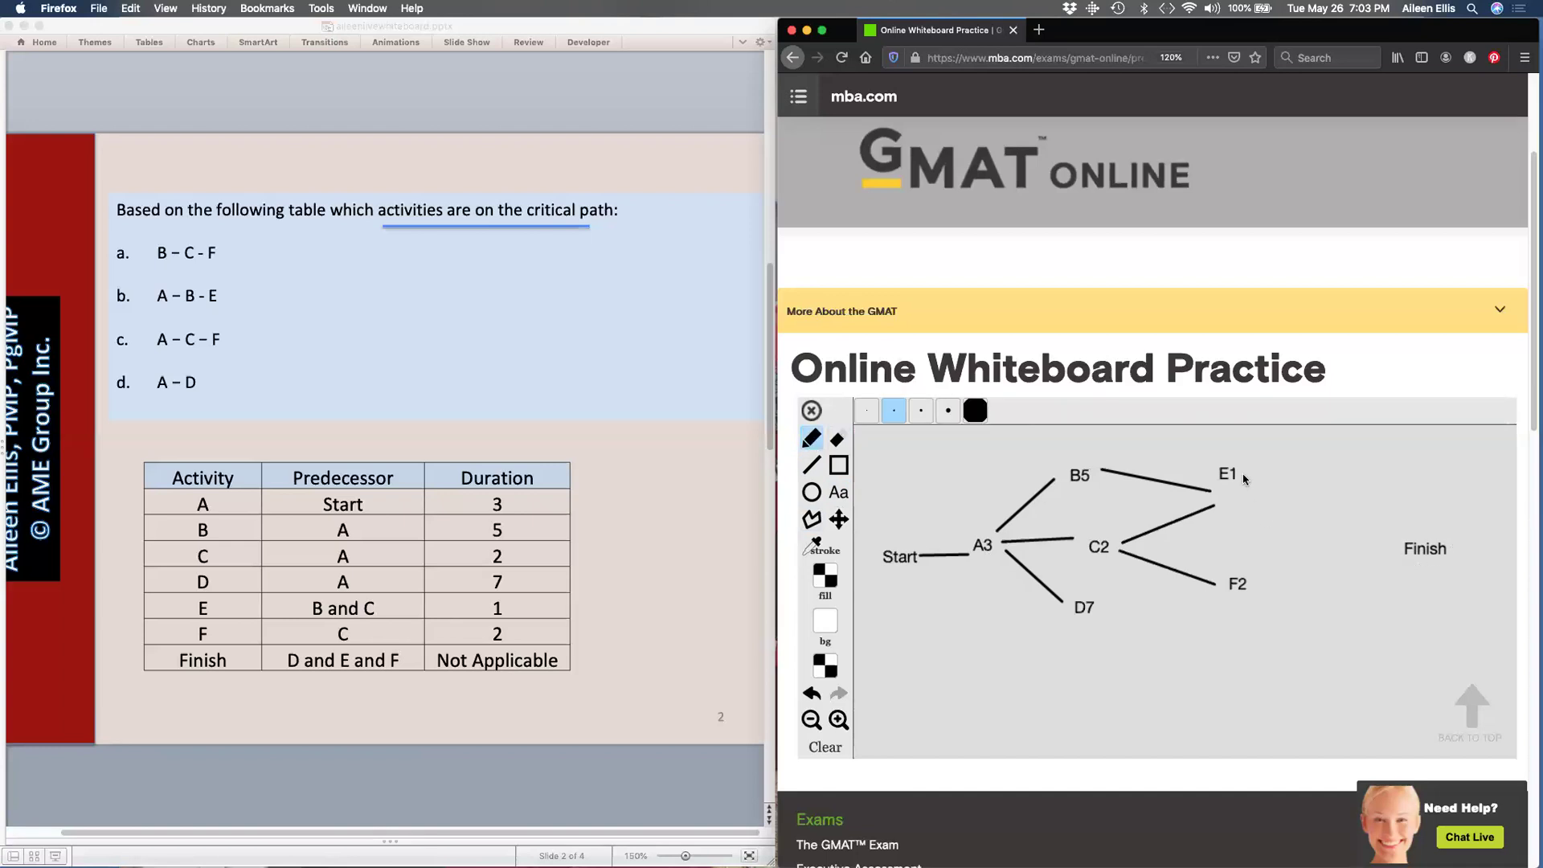
pyautogui.moveTo(1246, 475); pyautogui.dragTo(1397, 531)
pyautogui.moveTo(1253, 585); pyautogui.dragTo(1397, 547)
pyautogui.moveTo(1098, 612)
pyautogui.mouseDown()
pyautogui.moveTo(1190, 653)
pyautogui.moveTo(1402, 587)
pyautogui.moveTo(1405, 562)
pyautogui.mouseUp()
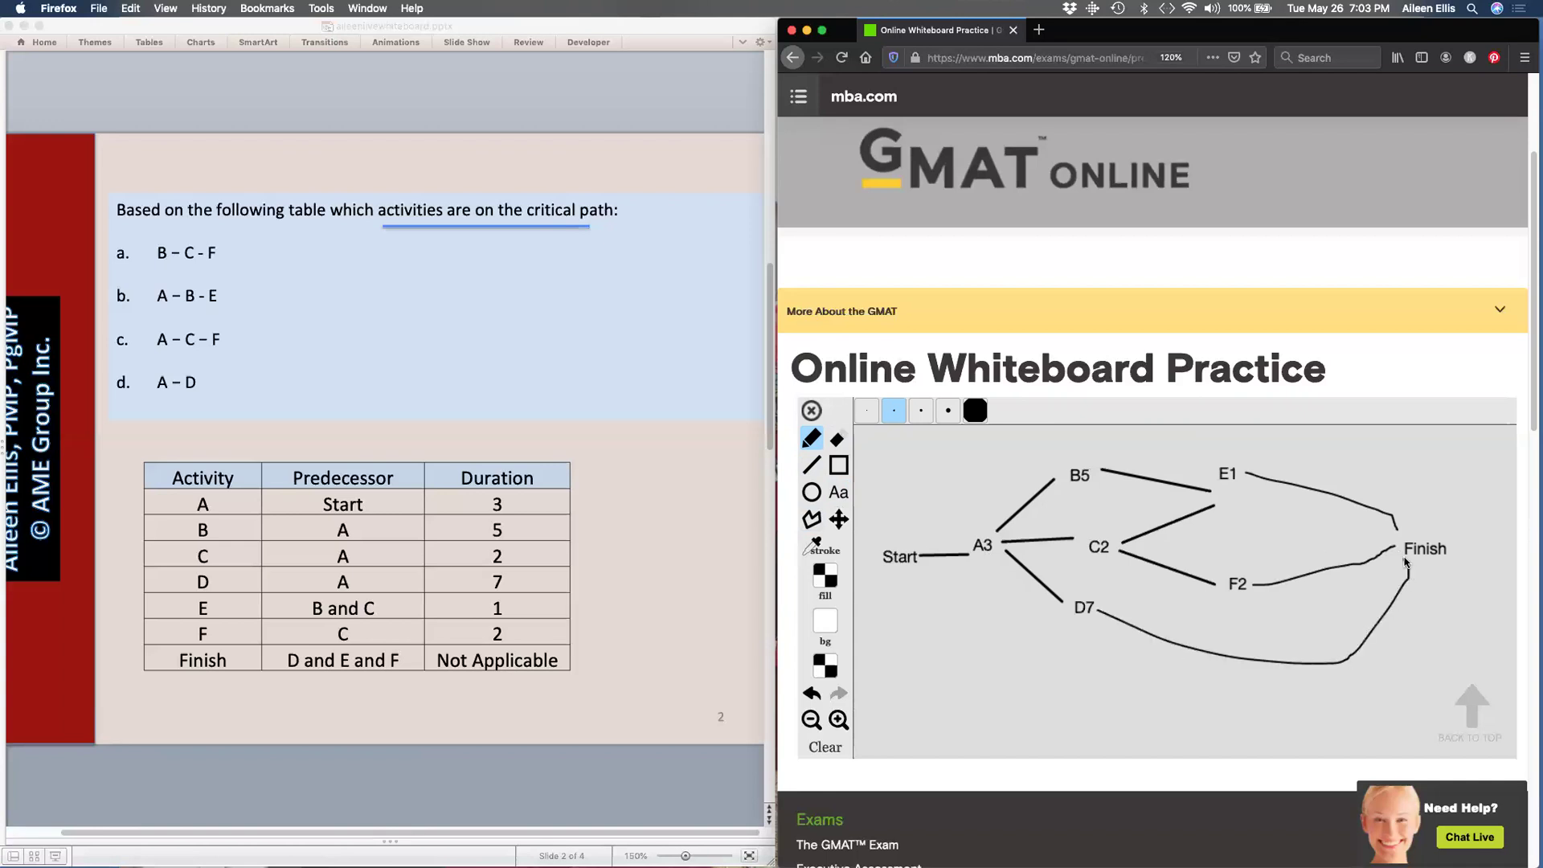
pyautogui.click(836, 492)
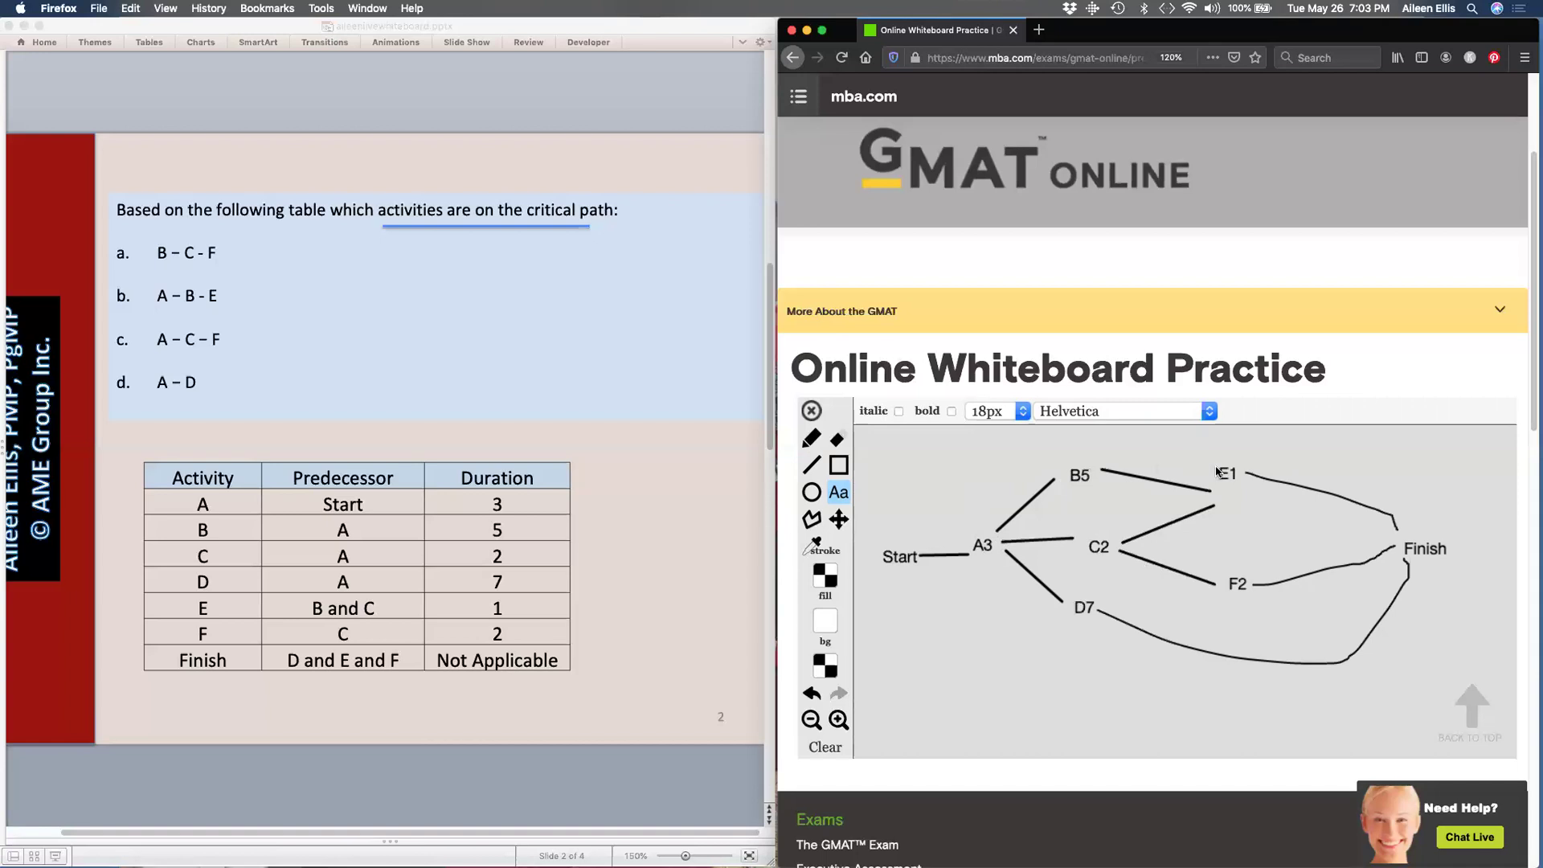
# - Set the text colour to dark blue and write path total 9 above E1
pyautogui.rightClick(819, 571)
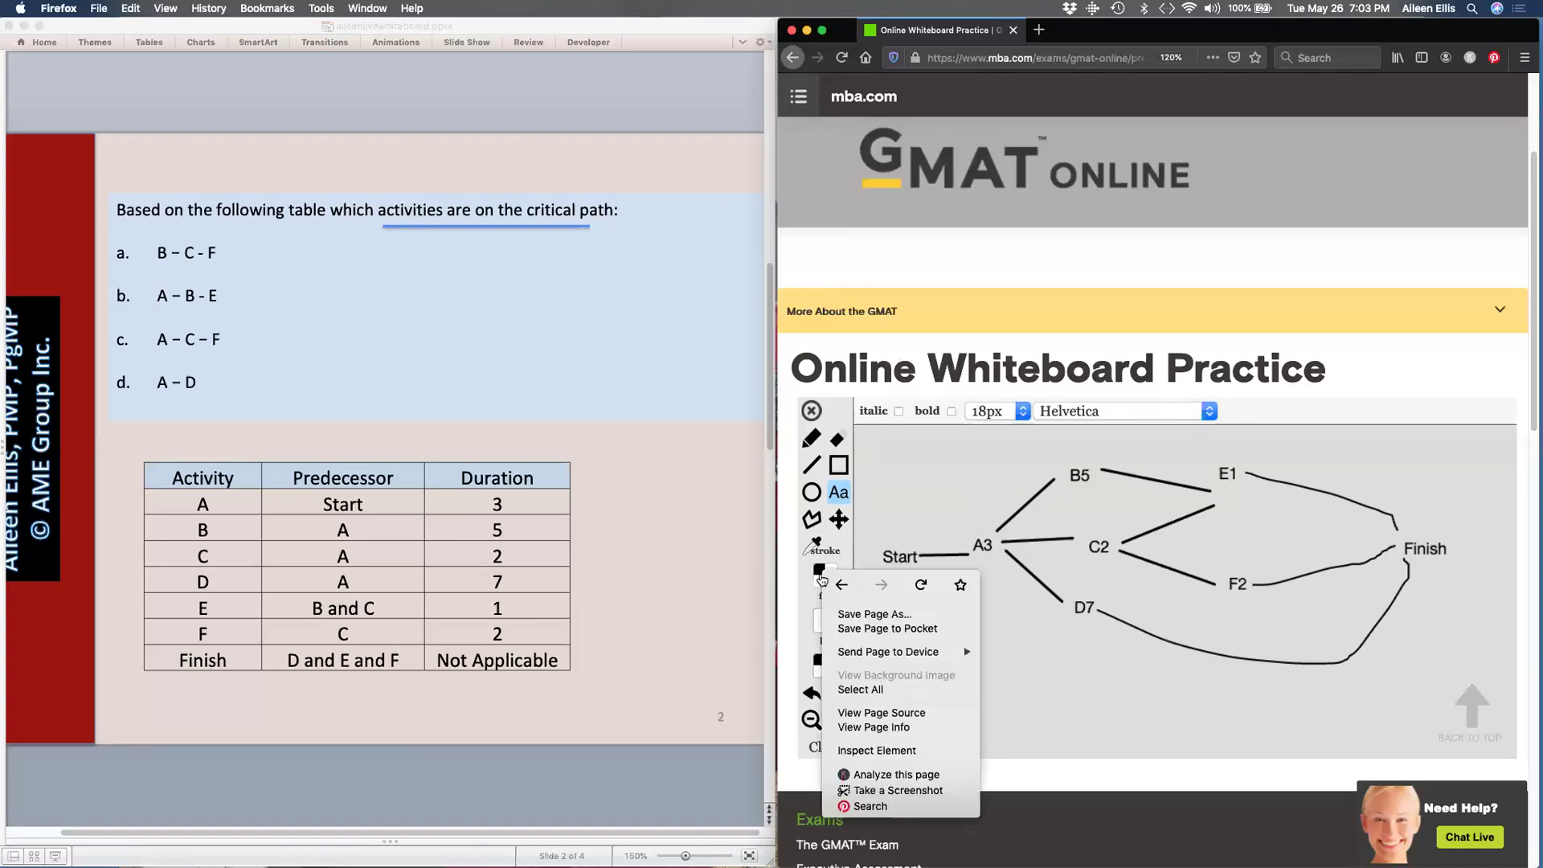
pyautogui.press('Escape')
pyautogui.click(820, 573)
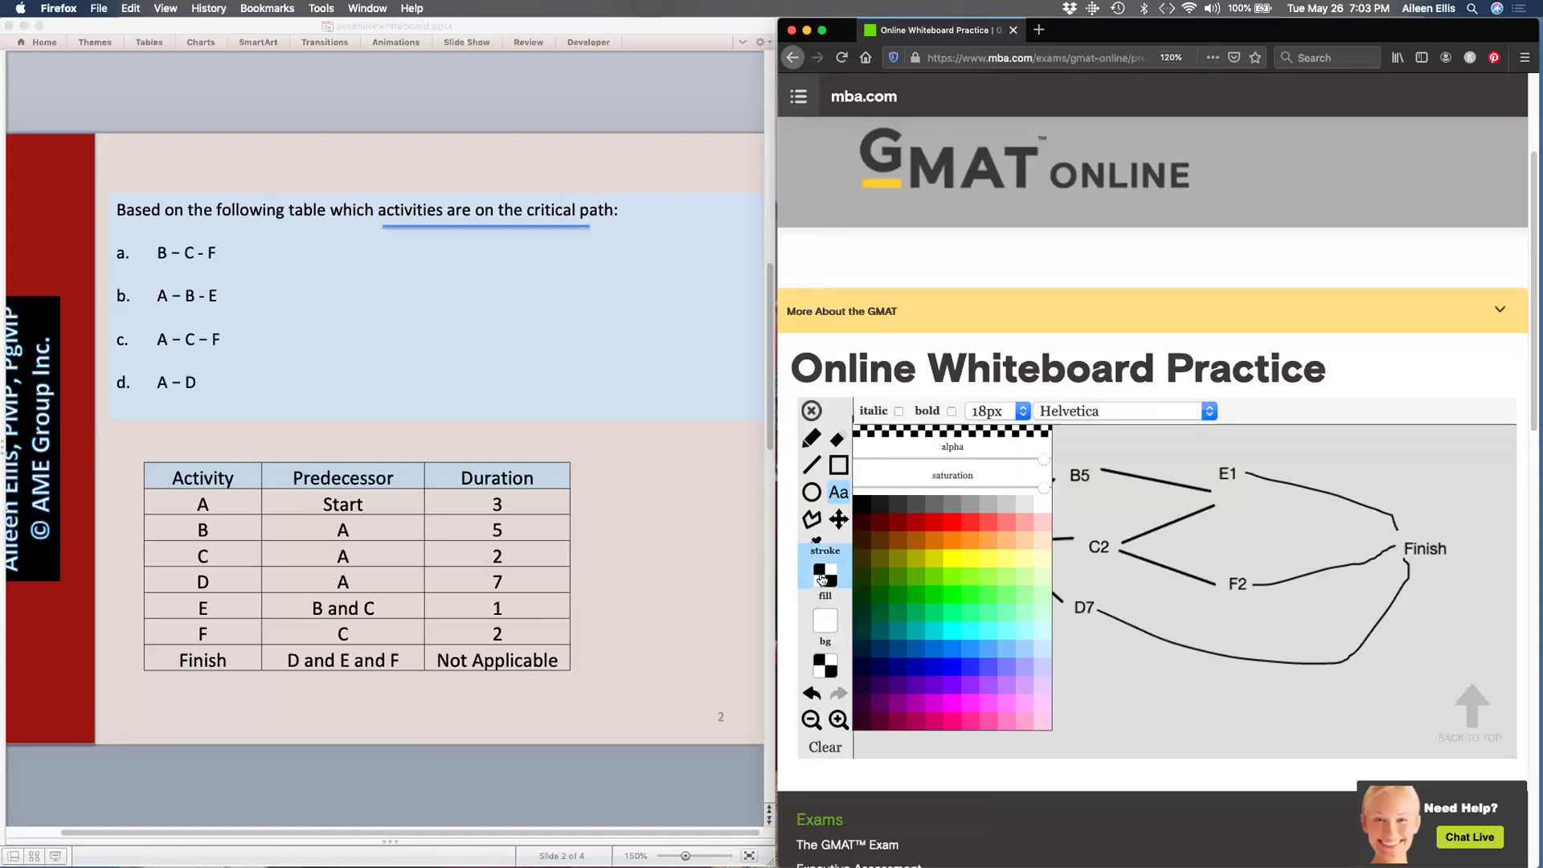
pyautogui.click(917, 669)
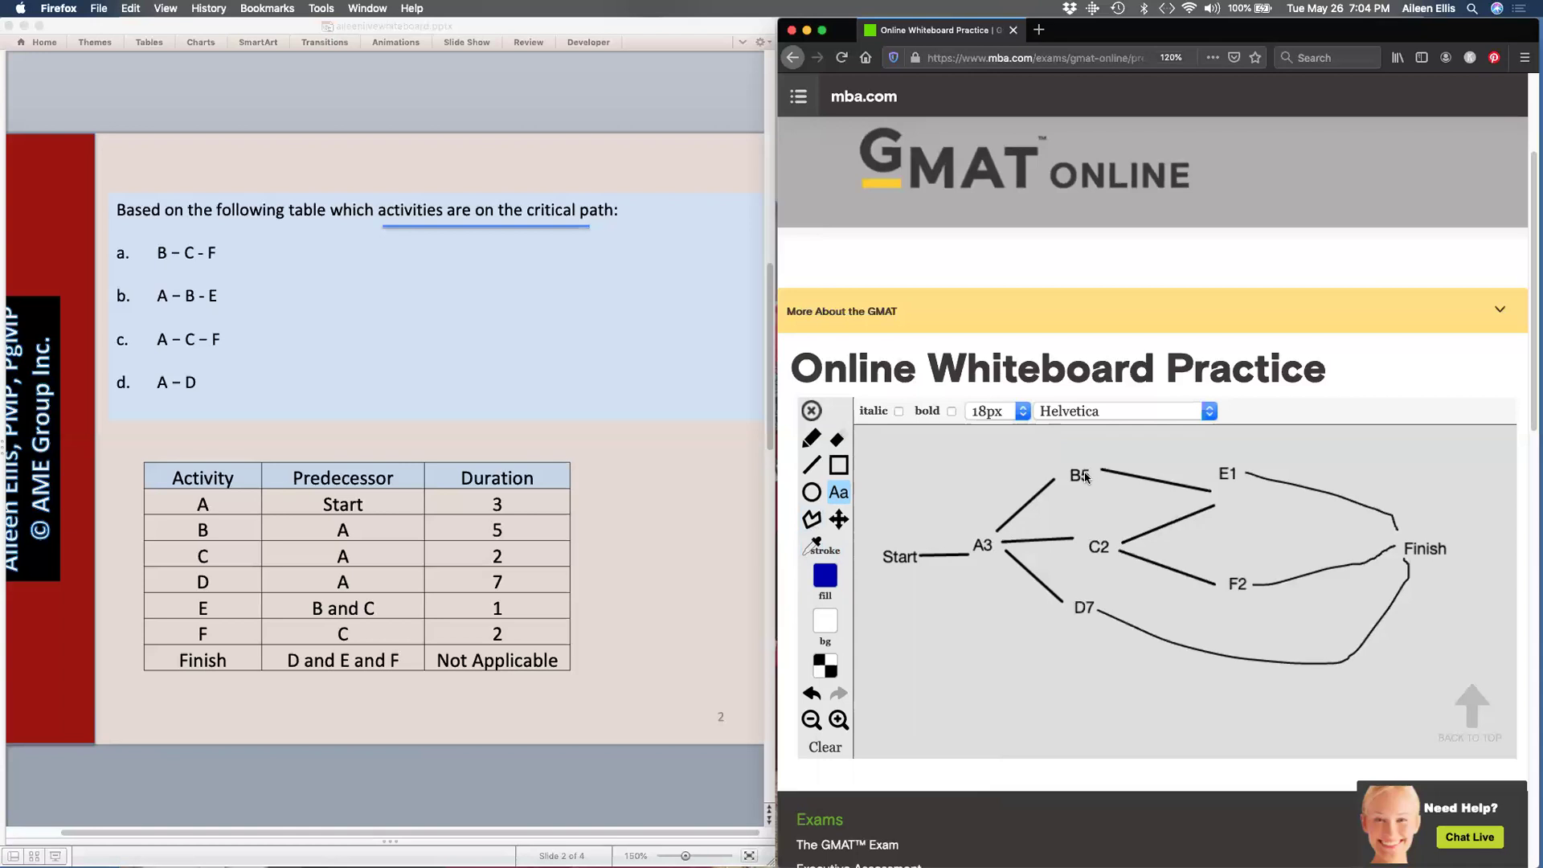
pyautogui.click(1320, 442)
pyautogui.write('9')
pyautogui.click(840, 496)
# - Write path total 10 below D7, then advance the PowerPoint deck to slide 3
pyautogui.click(1111, 652)
pyautogui.write('10')
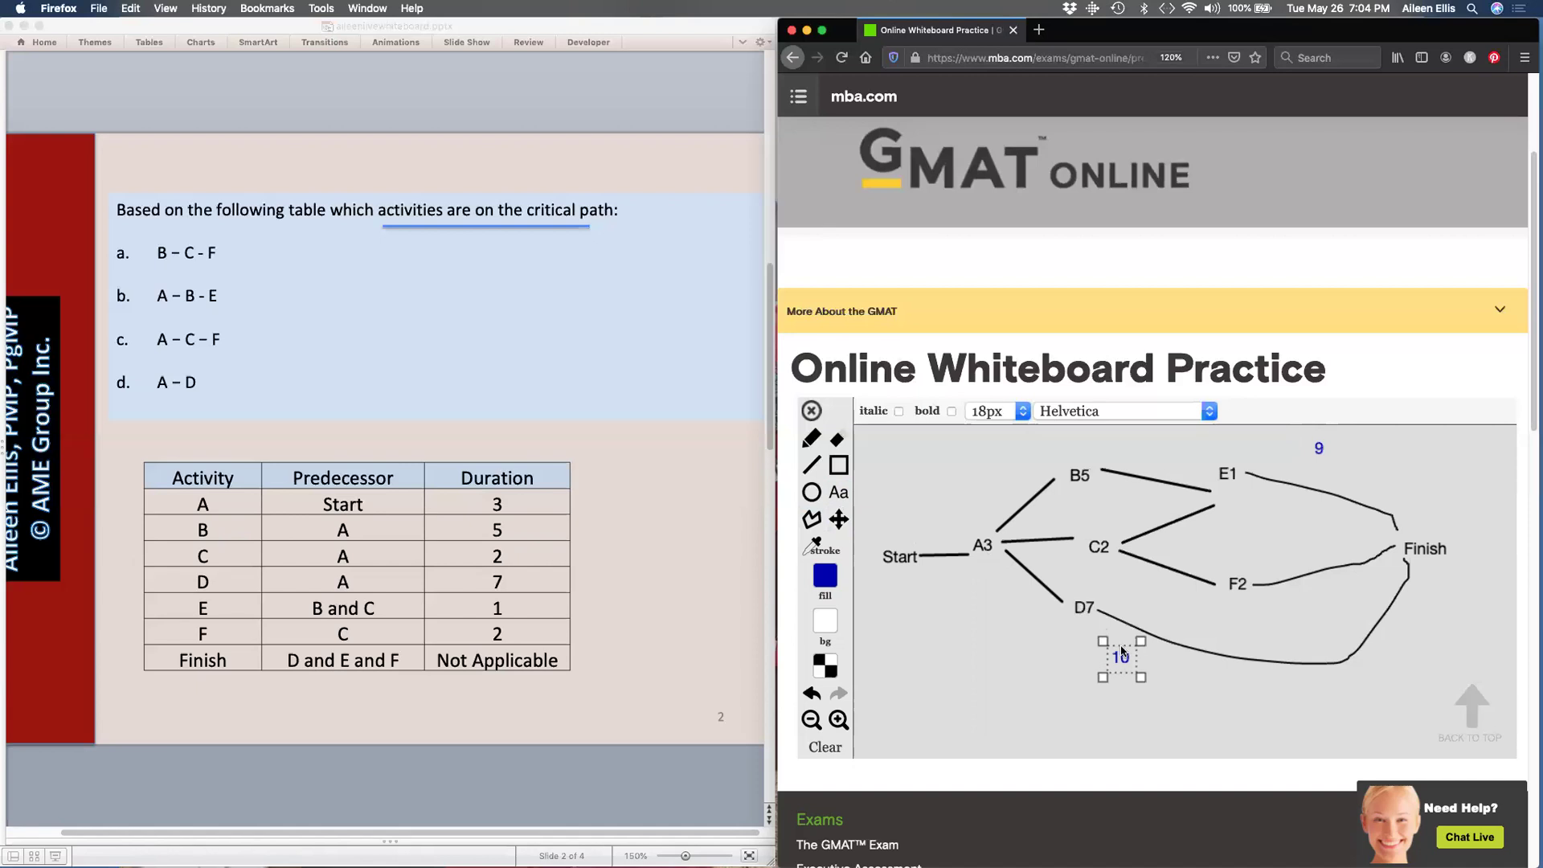
pyautogui.click(404, 158)
pyautogui.press('Down')
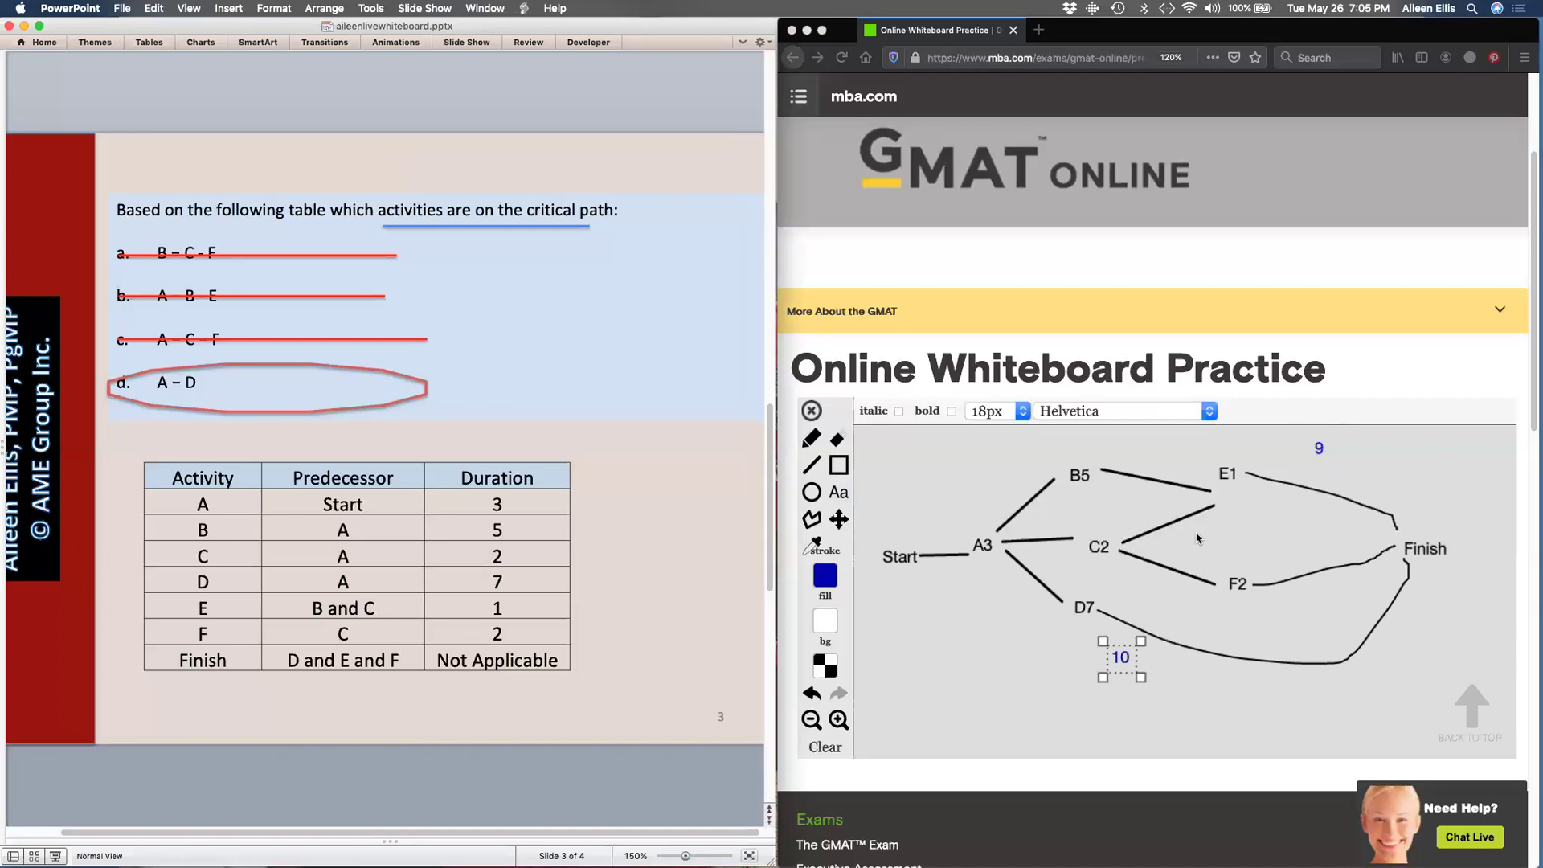
# - Return to the browser whiteboard, leaving slide 3 with answer d circled
pyautogui.click(838, 441)
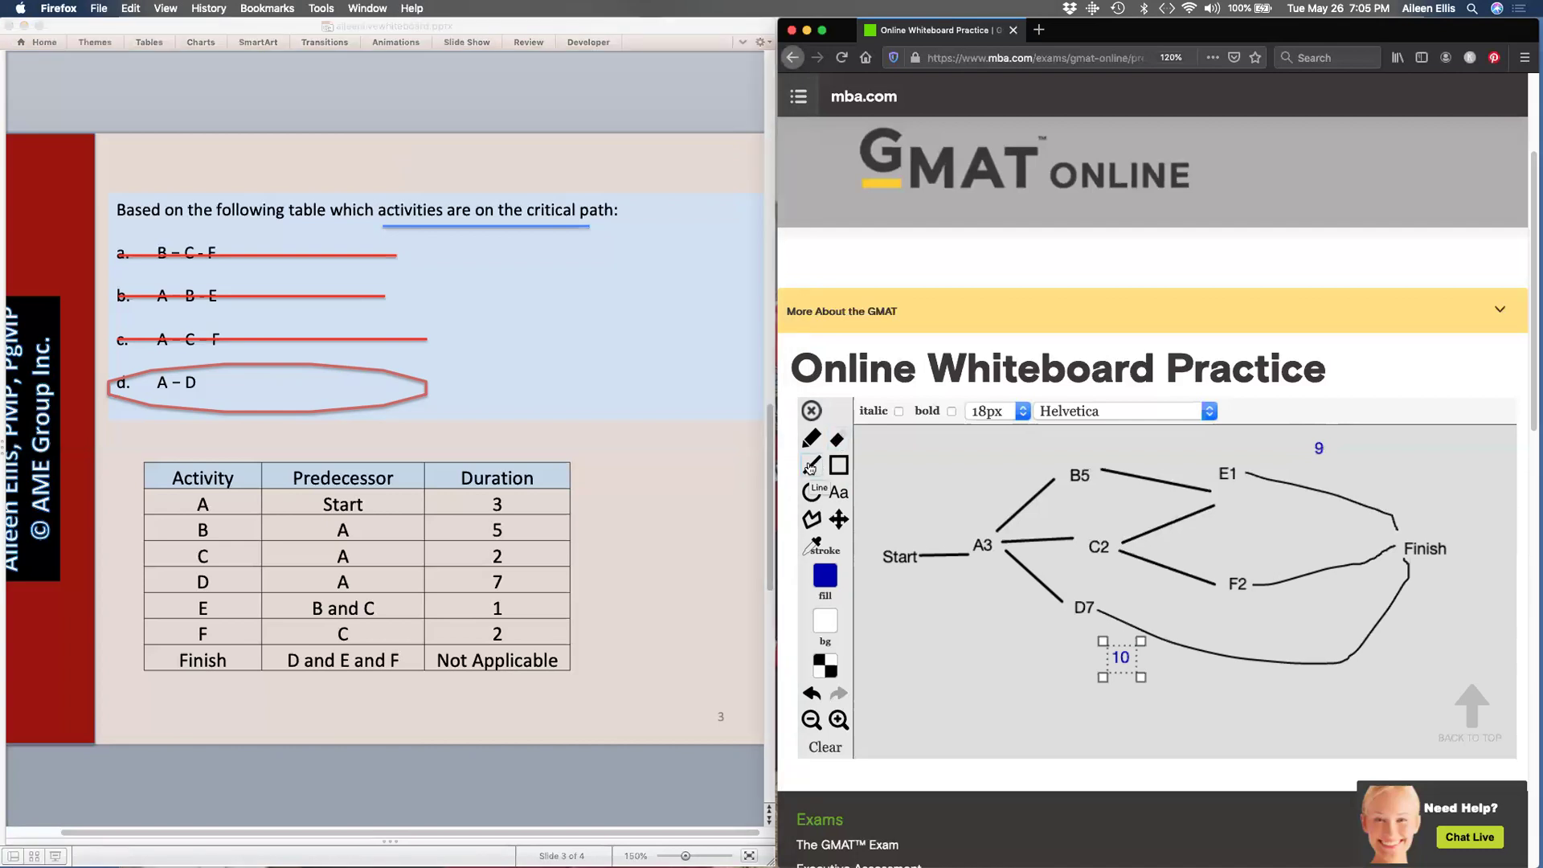
# - Set the pen to red and strike through the Start label
pyautogui.click(811, 439)
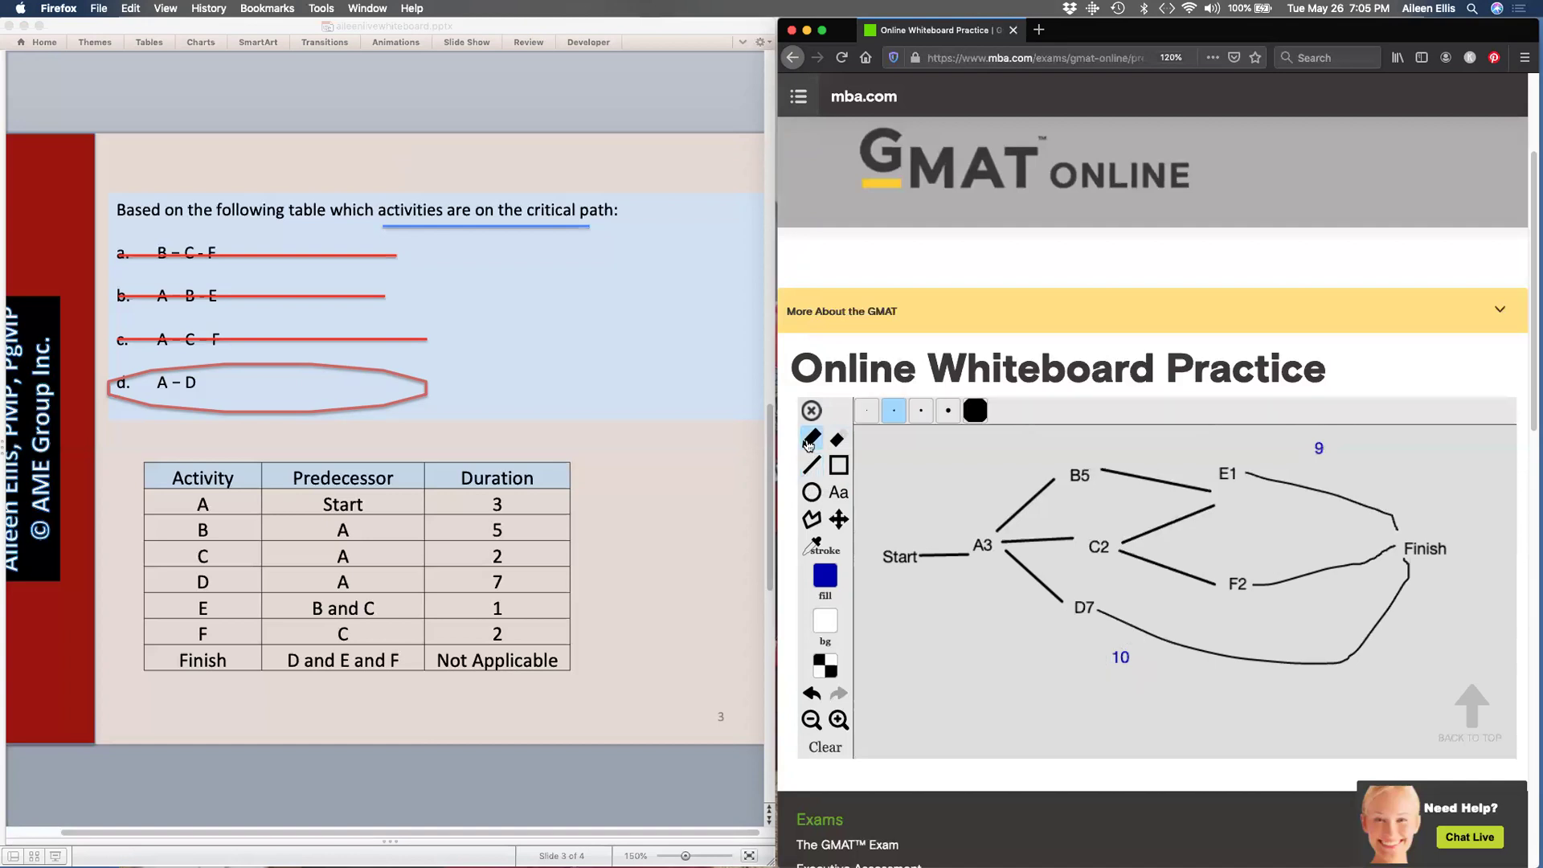
pyautogui.click(824, 574)
pyautogui.click(935, 525)
pyautogui.moveTo(926, 523)
pyautogui.mouseDown()
pyautogui.moveTo(886, 563)
pyautogui.moveTo(865, 530)
pyautogui.mouseUp()
pyautogui.rightClick(955, 562)
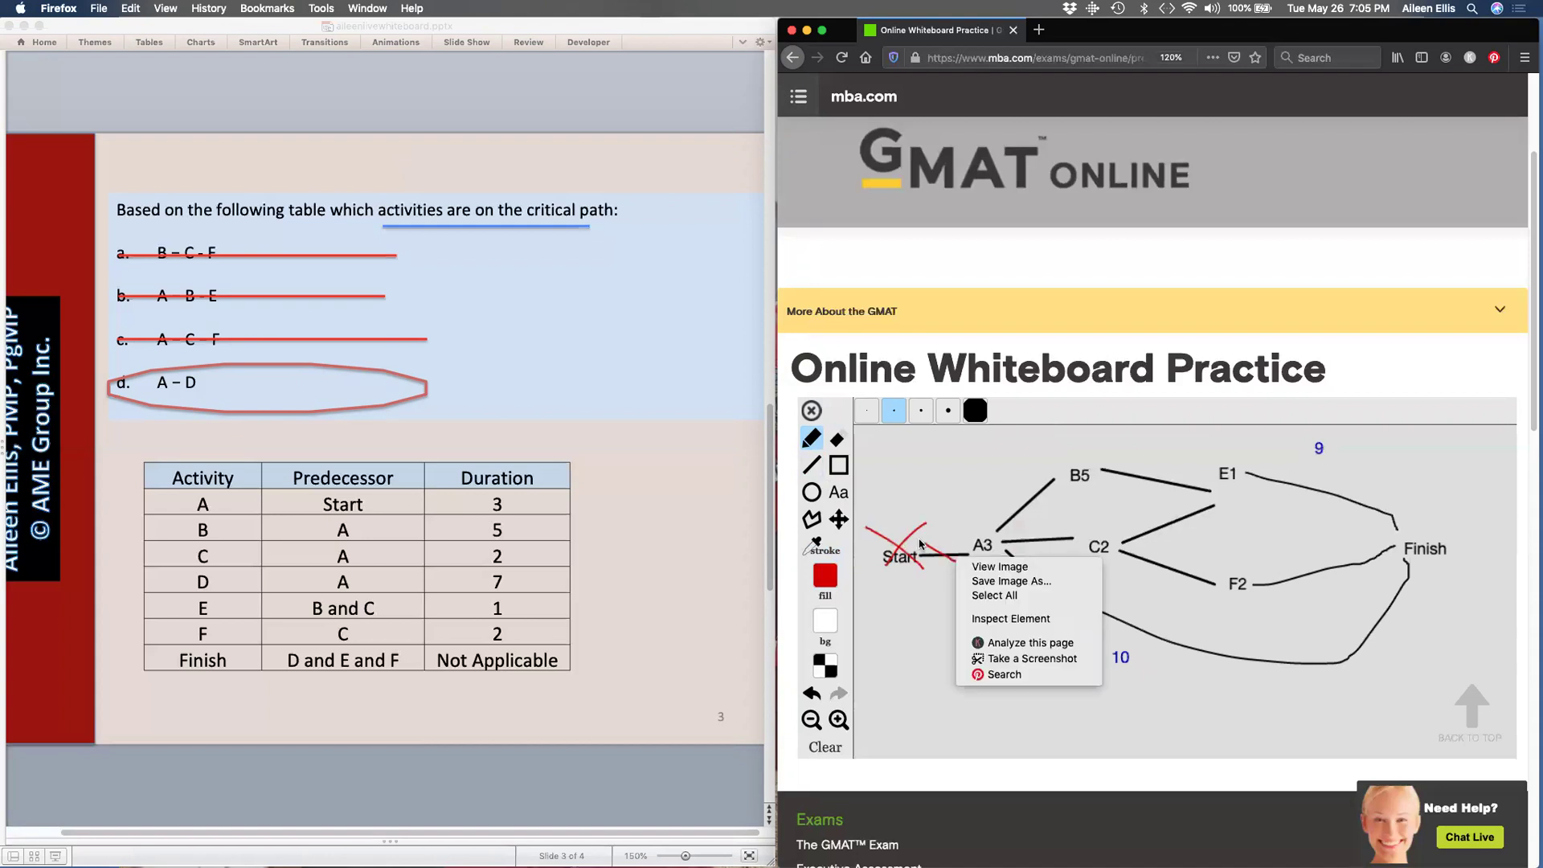
pyautogui.rightClick(951, 526)
pyautogui.click(930, 515)
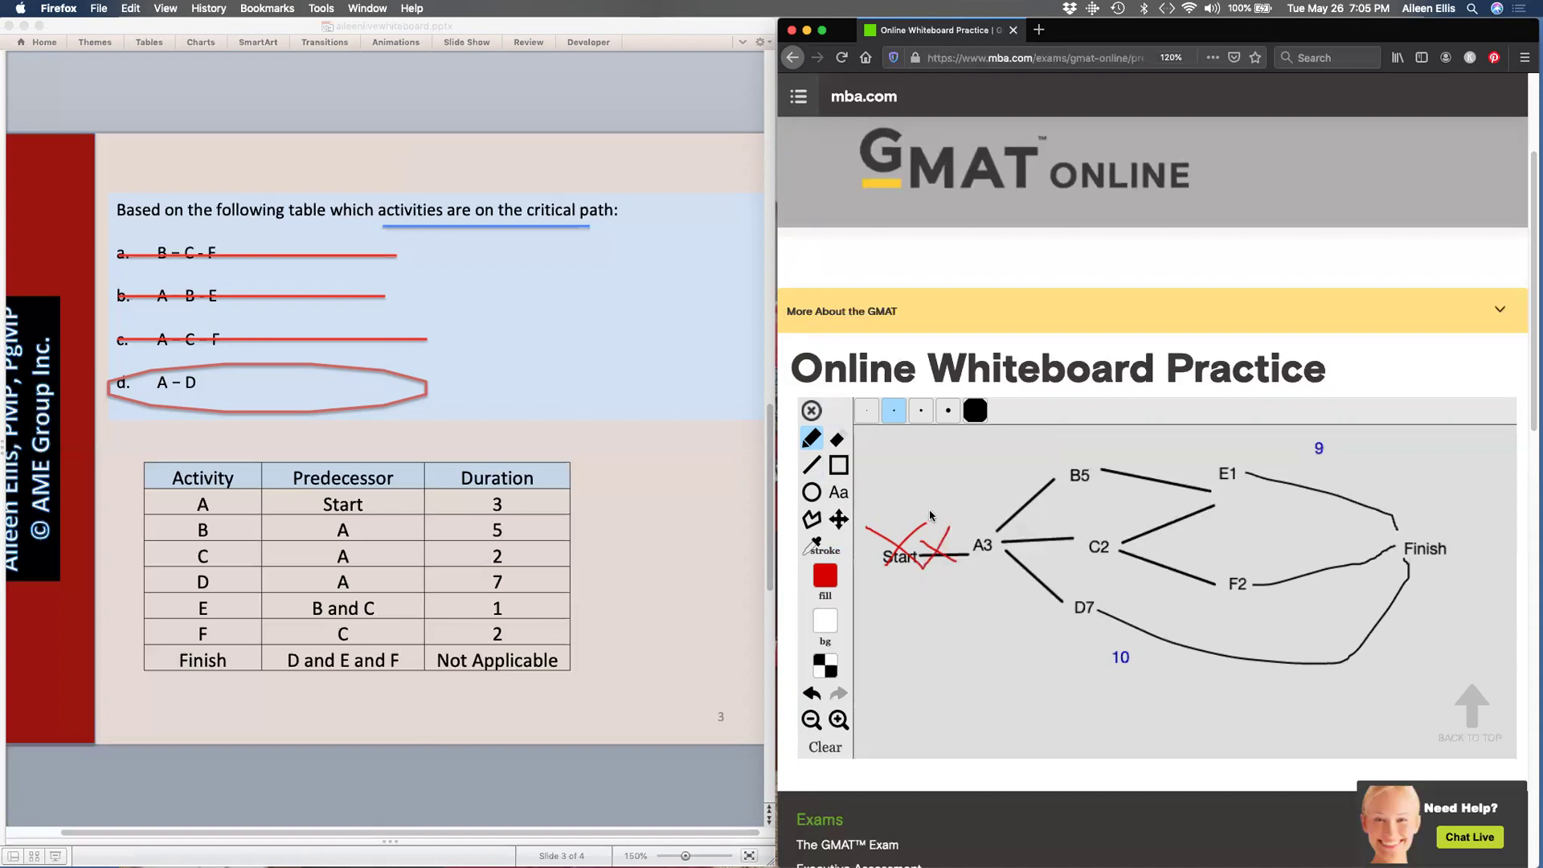
# - Cross out the Finish label with a red stroke
pyautogui.rightClick(1460, 566)
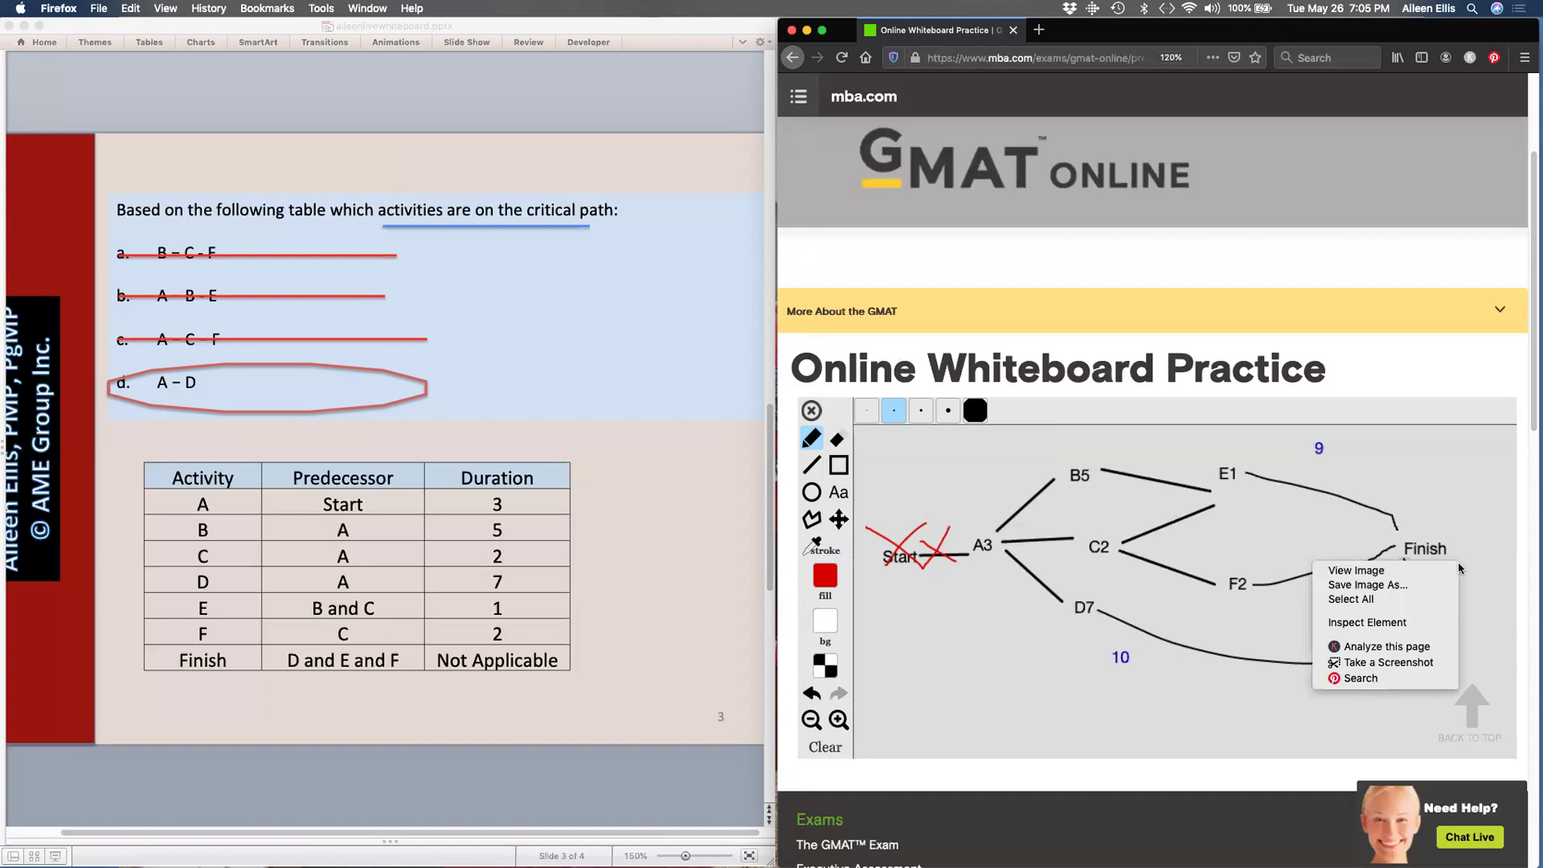
pyautogui.click(1458, 524)
pyautogui.moveTo(1442, 519)
pyautogui.mouseDown()
pyautogui.moveTo(1414, 572)
pyautogui.moveTo(1393, 519)
pyautogui.mouseUp()
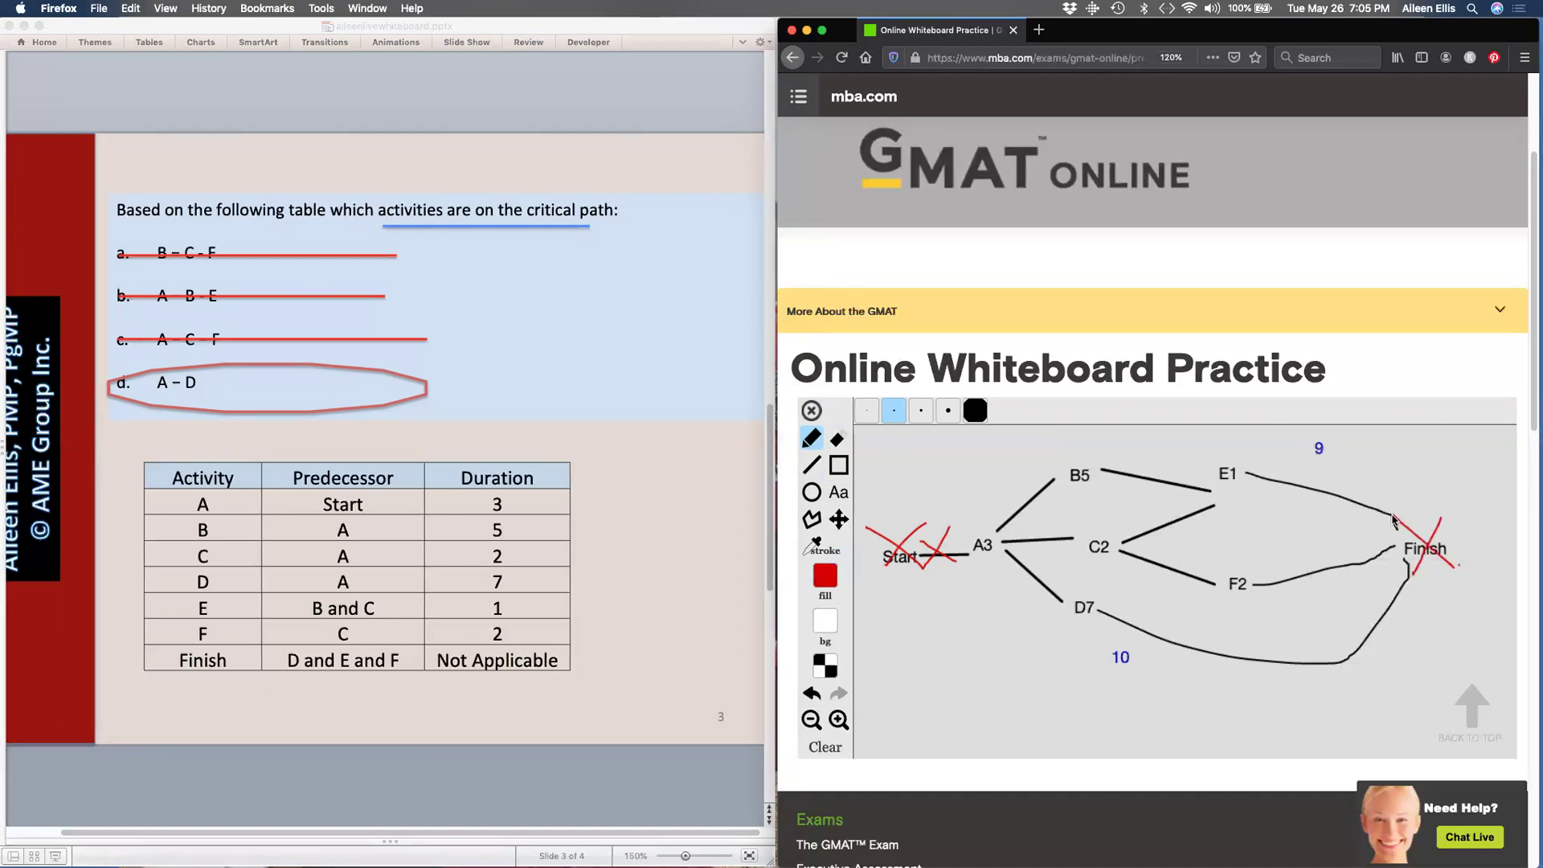